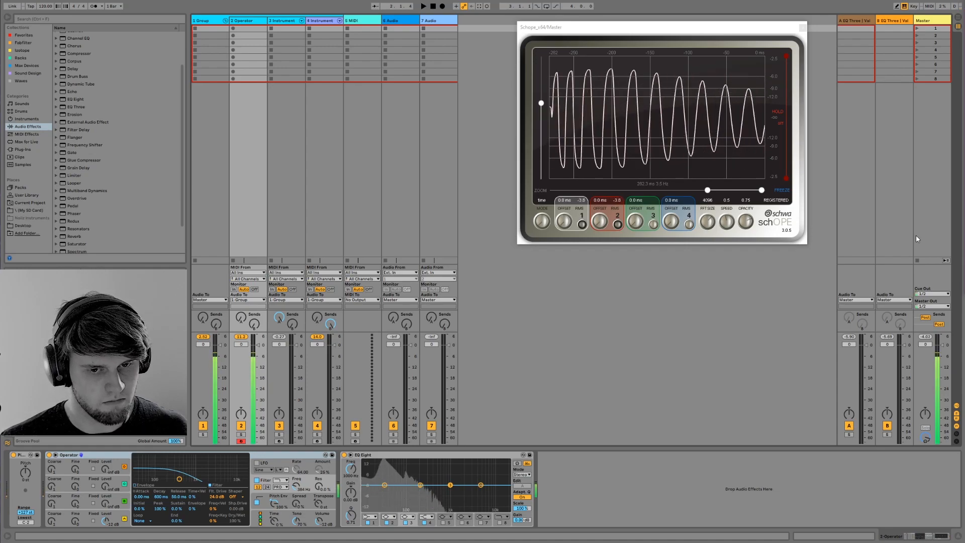
Arm tracks 3, 4 and 2 in turn to audition the existing instrument sounds
left_click(279, 441)
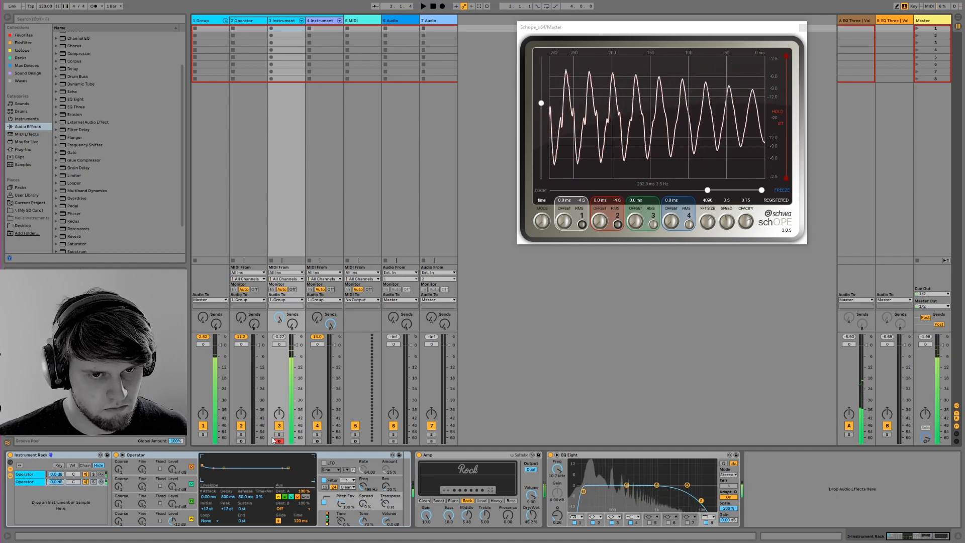
left_click(317, 441)
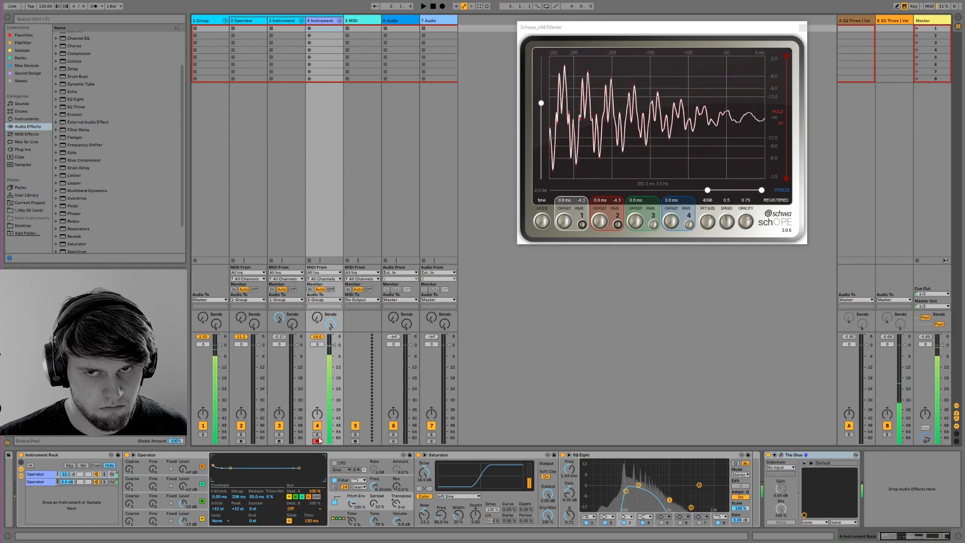
left_click(241, 441)
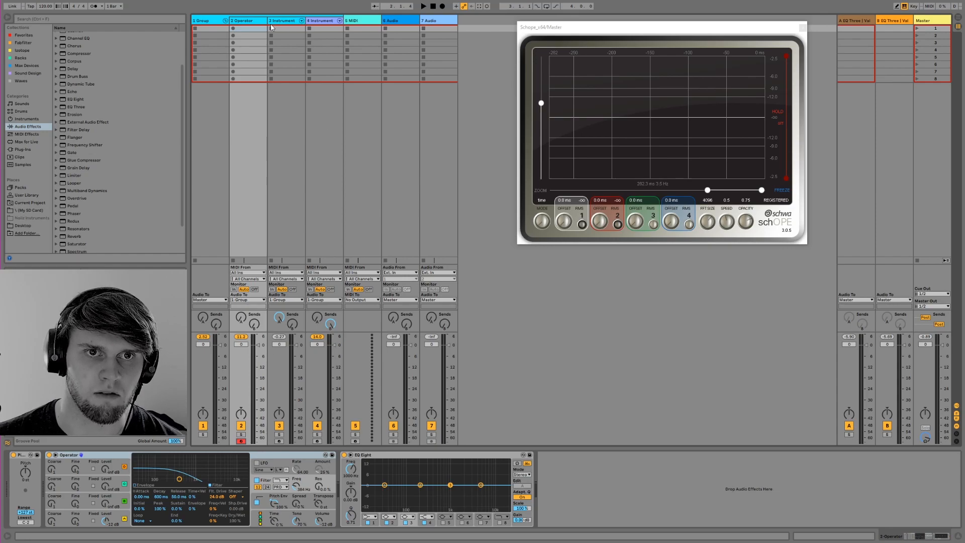
Load a default Operator instrument onto the empty MIDI track 5 and play a few test notes
left_click(357, 21)
left_click(22, 119)
left_click_drag(75, 88, 360, 21)
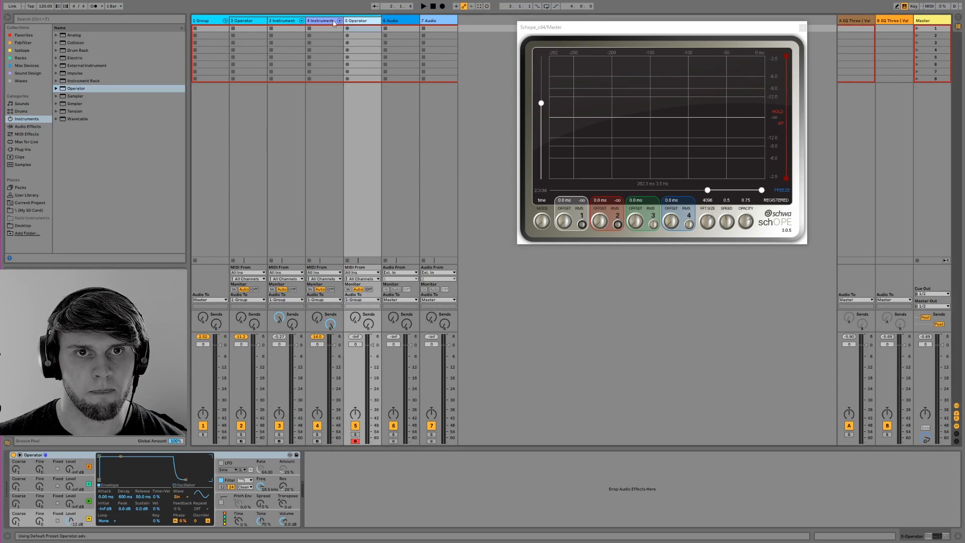
key("a")
key("a")
key("a")
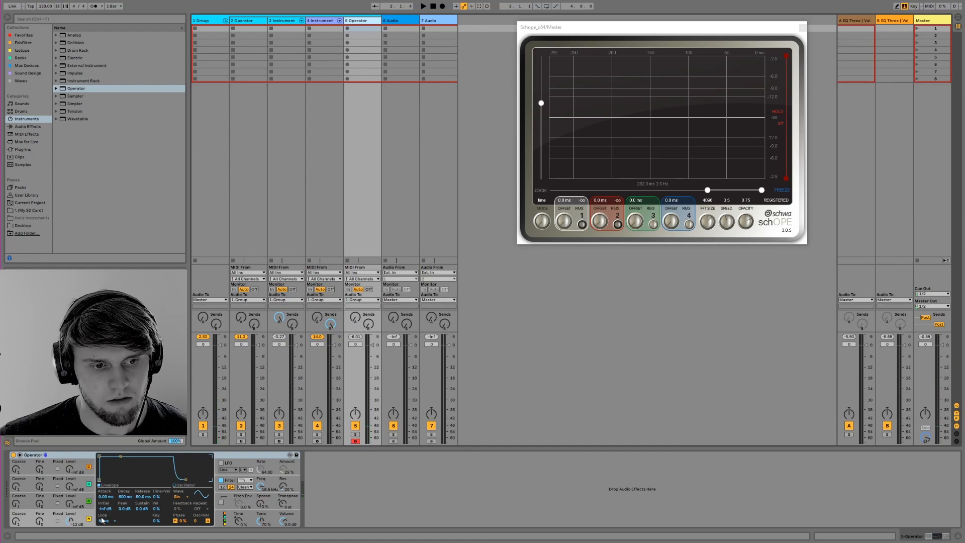
Enable Operator's pitch envelope at 100% with initial and peak at +12 st, and play repeated notes to hear it
left_click(222, 502)
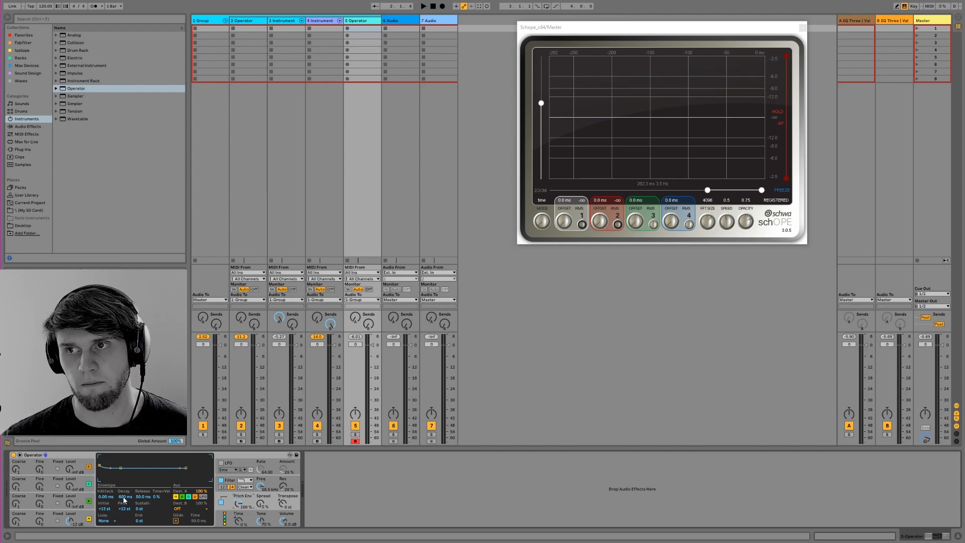
key("g")
key("g")
key("g")
key("g")
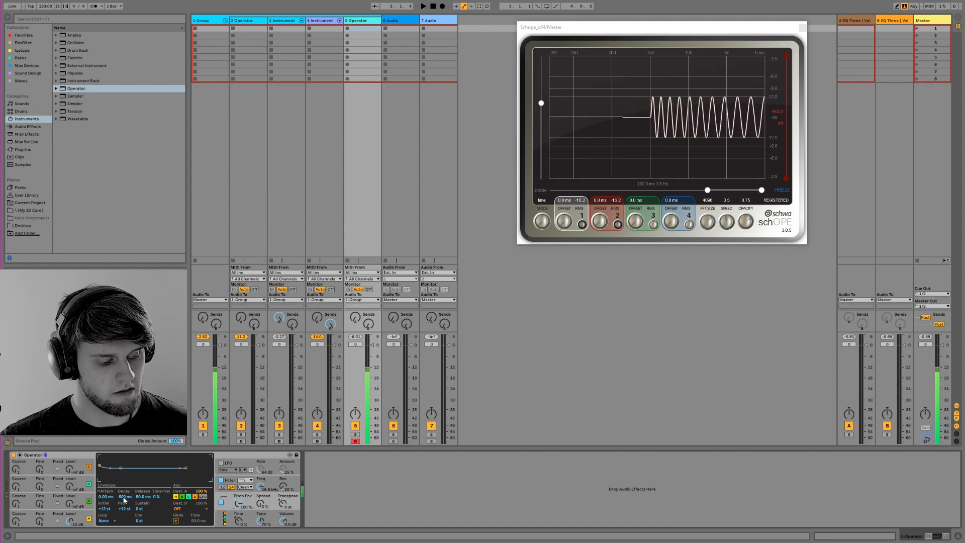
key("g")
key("g")
key("g")
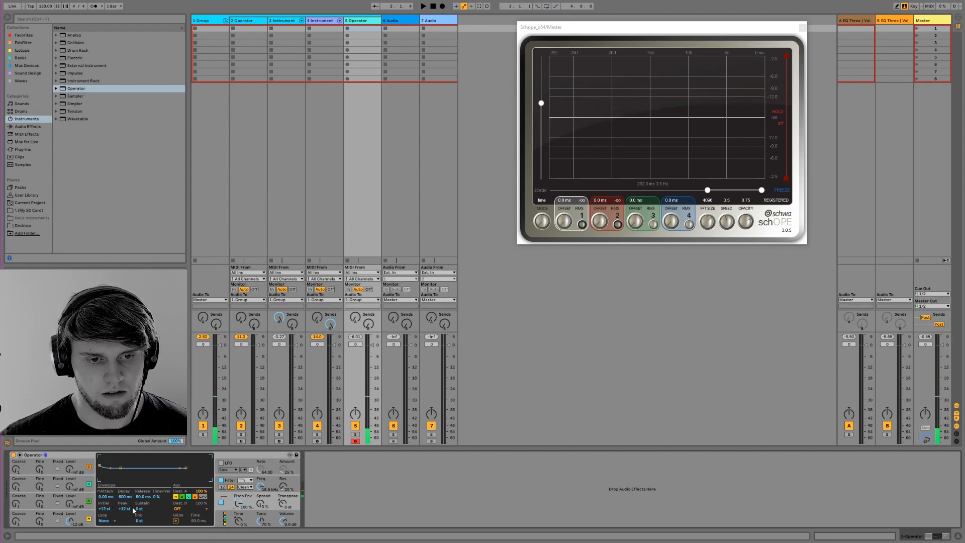
Lengthen oscillator A's envelope release to about 1.5 s
left_click(88, 517)
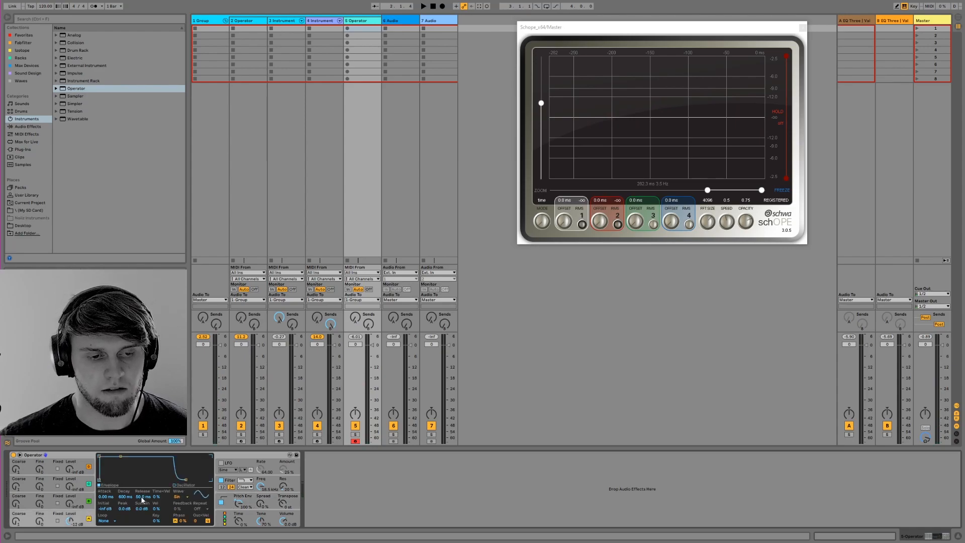
left_click_drag(142, 497, 141, 481)
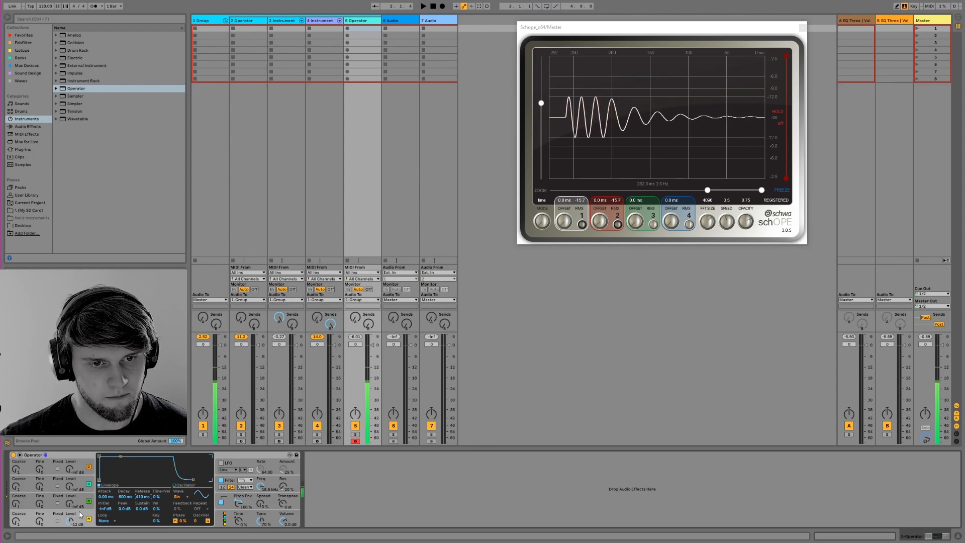
left_click_drag(140, 497, 140, 487)
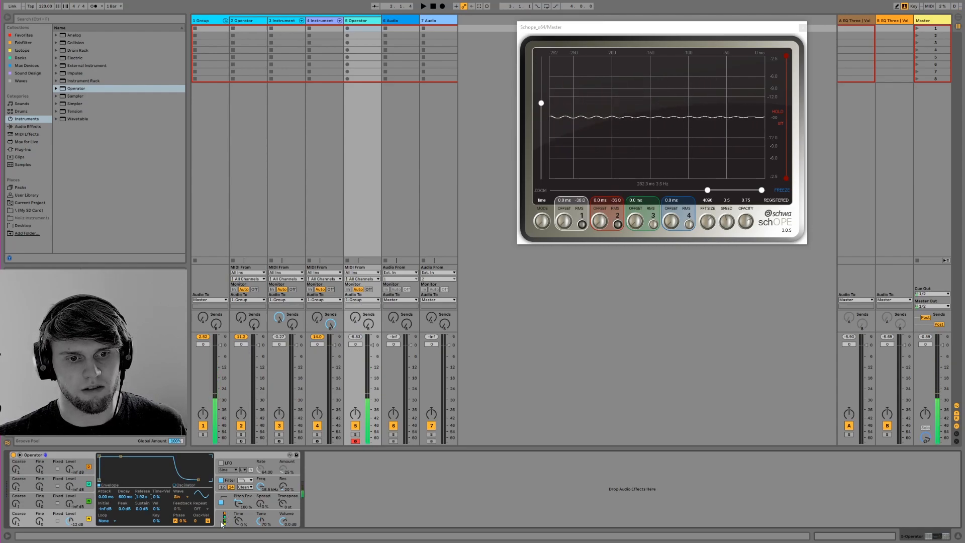
Limit Operator to 1 voice and enable glide in the pitch envelope settings
left_click(228, 517)
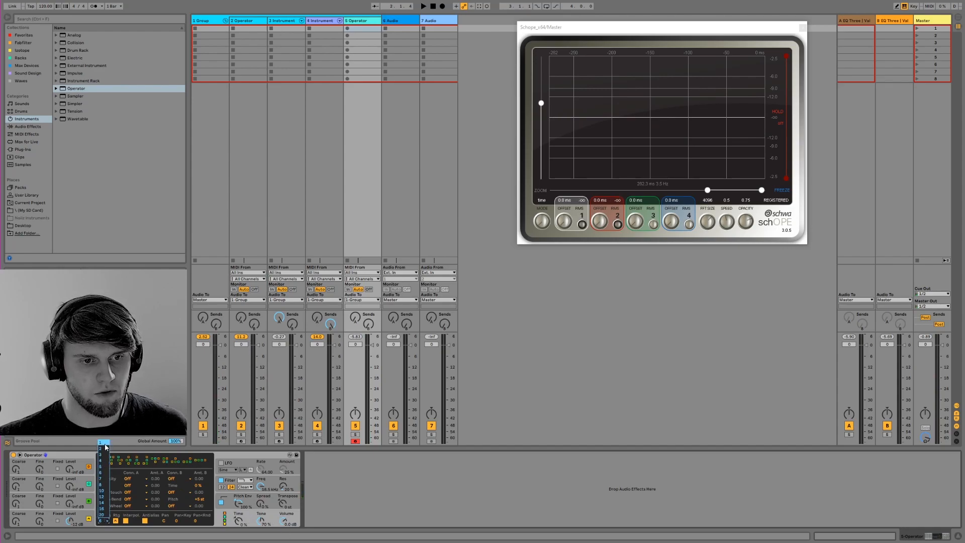
left_click(245, 500)
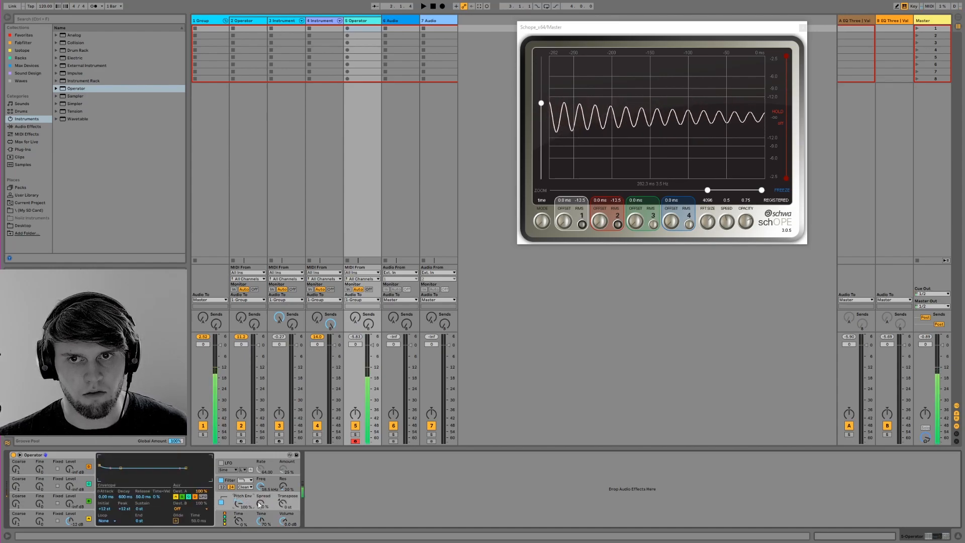
left_click(229, 513)
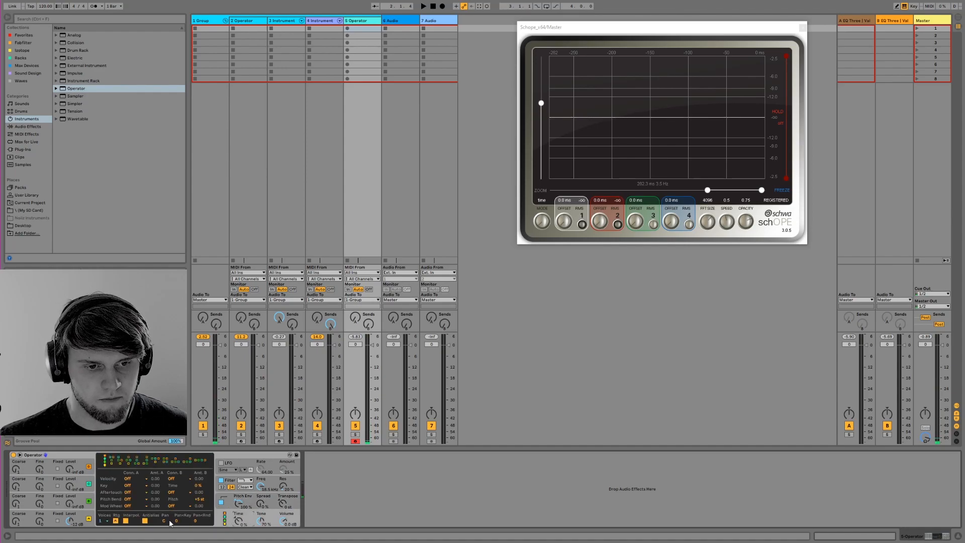
left_click(230, 503)
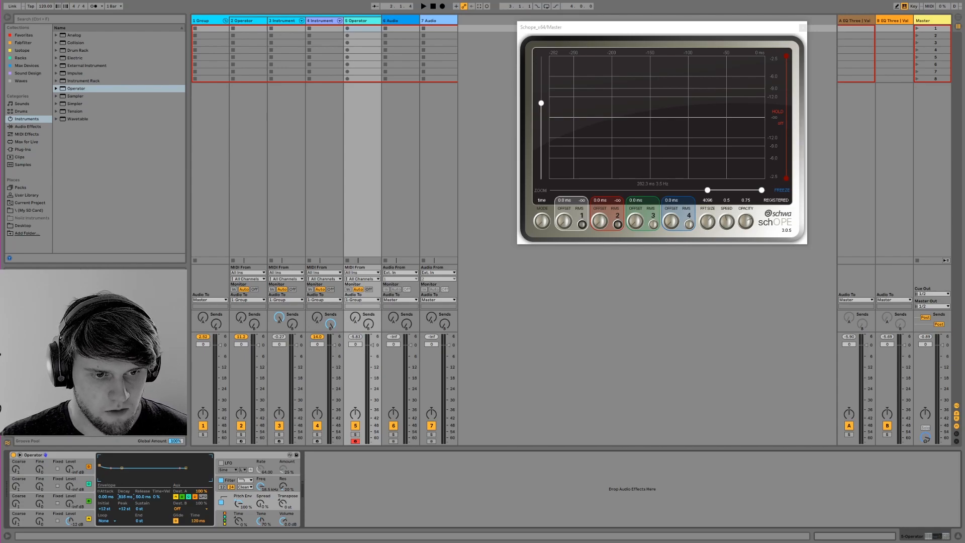
key("a")
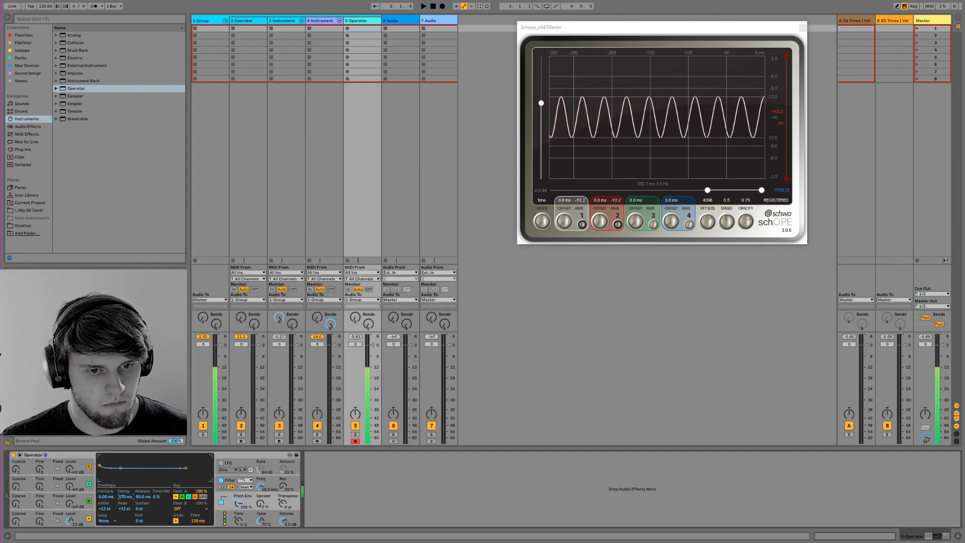
Raise the pitch envelope's peak to +24 st and play notes at different pitches to test it
left_click_drag(123, 508, 123, 497)
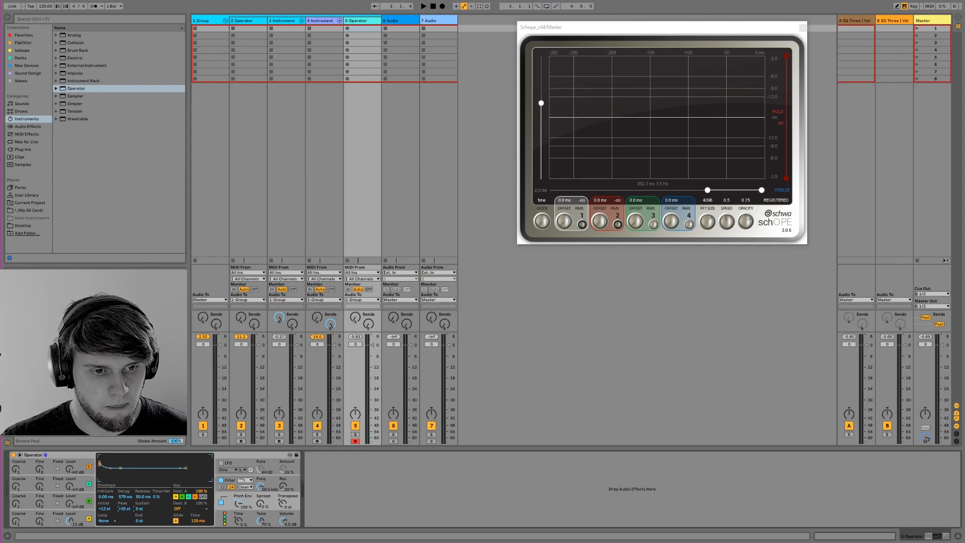
key("a")
key("a")
key("k")
key("f")
key("a")
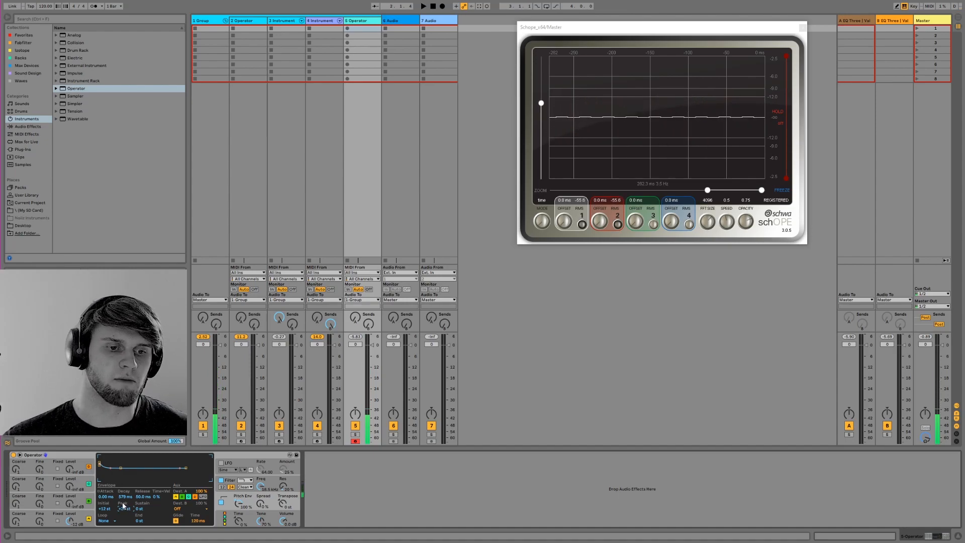
key("a")
Shorten the pitch envelope's decay to about 275 ms while auditioning notes
left_click_drag(125, 497, 125, 507)
key("a")
key("a")
key("a")
key("a")
key("g")
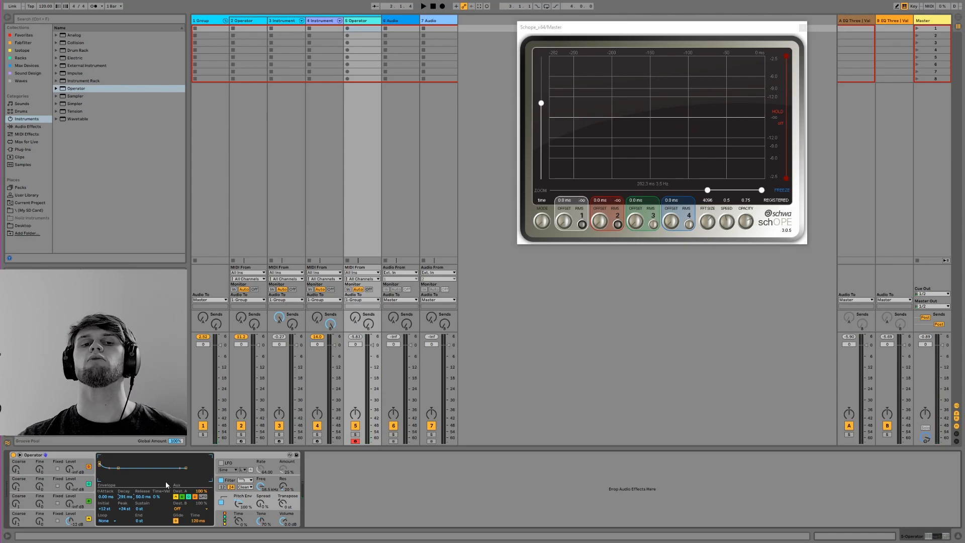
left_click(120, 496)
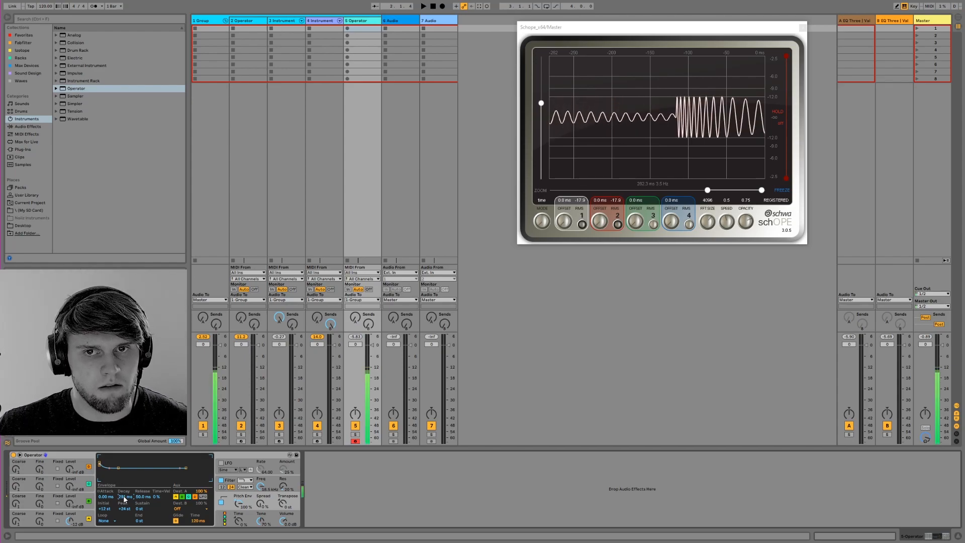
mouse_move(124, 499)
left_mouse_down()
mouse_move(125, 479)
mouse_move(127, 504)
left_mouse_up()
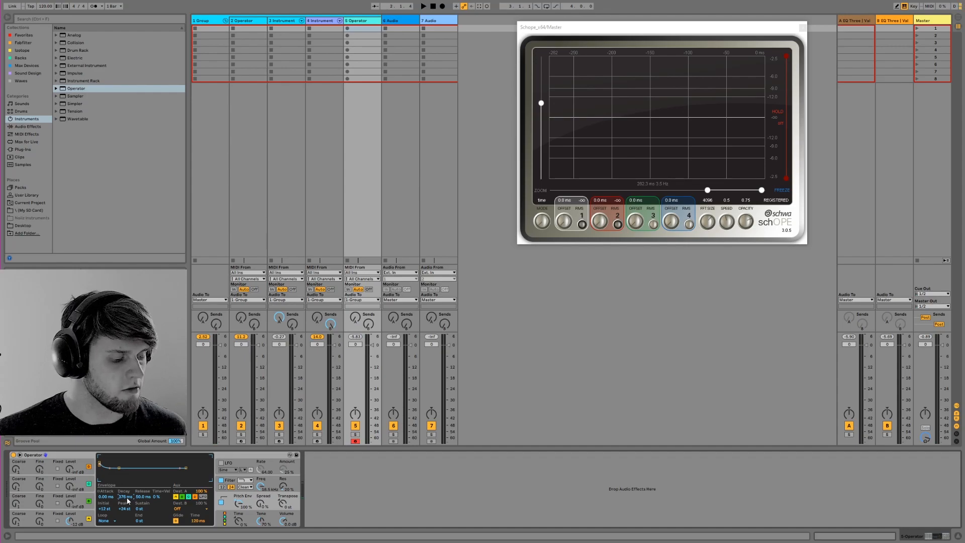
Show the Info View, set Operator's filter circuit to MS2 and play a test note
left_click(248, 487)
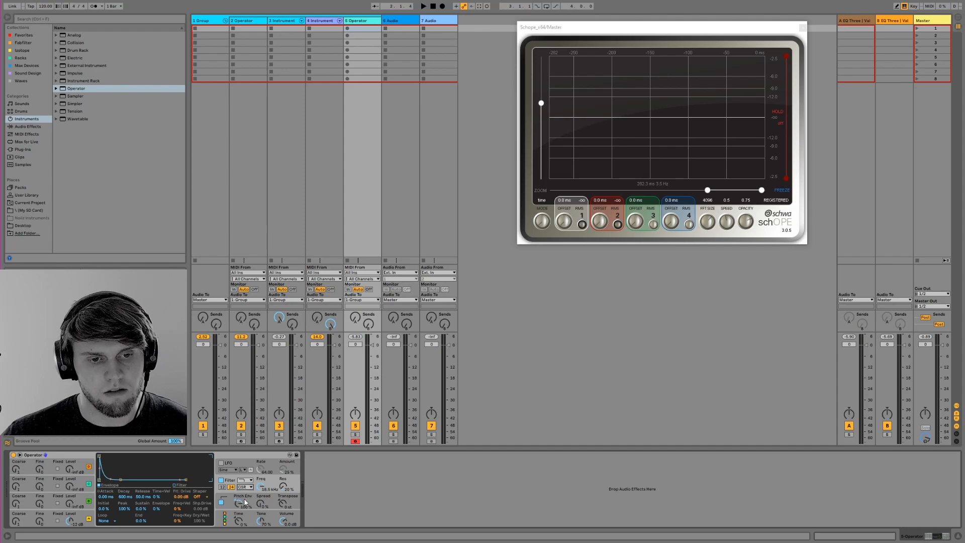
key("shift+slash")
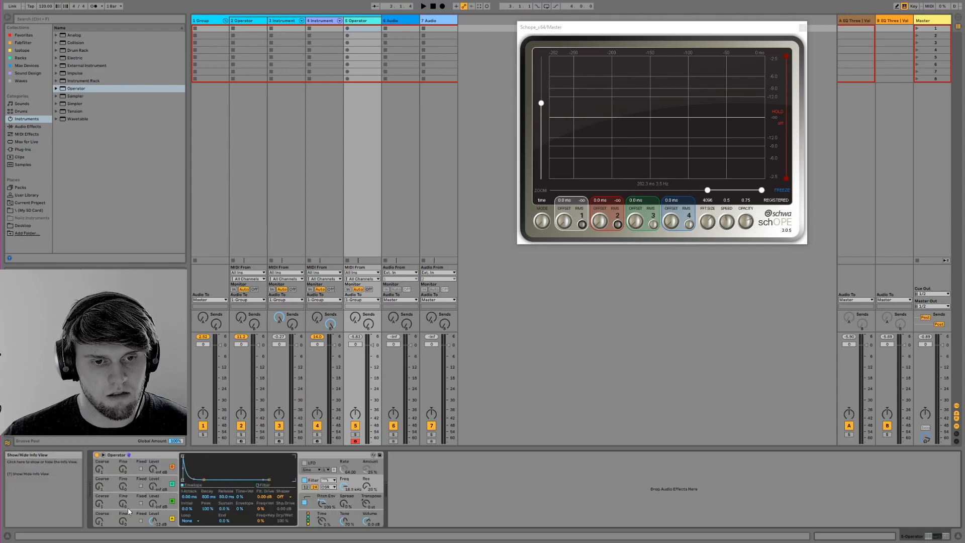
left_click(329, 487)
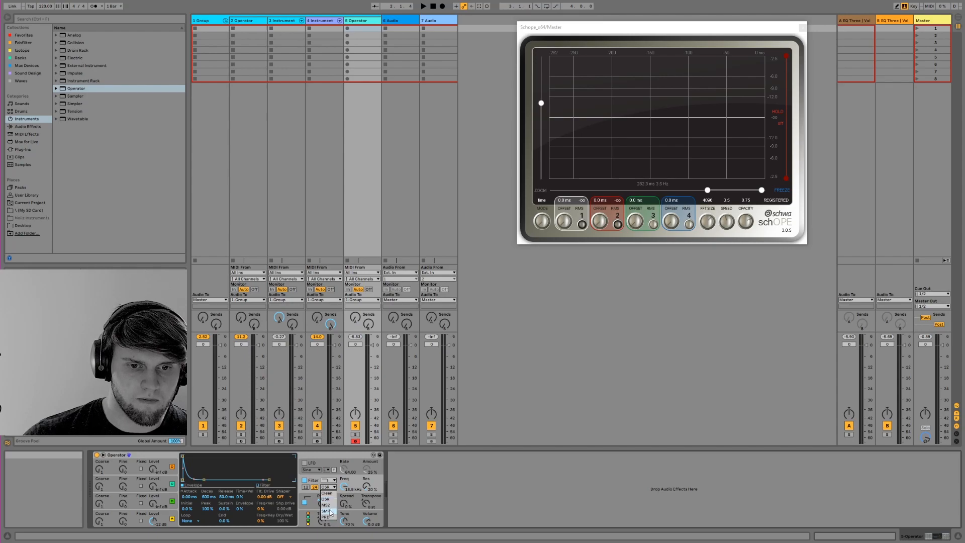
left_click(327, 504)
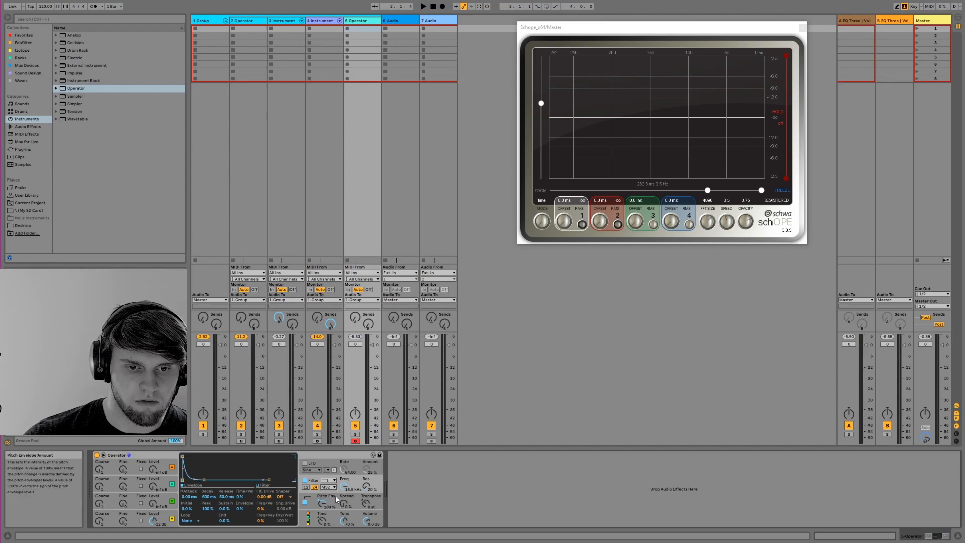
key("a")
key("a")
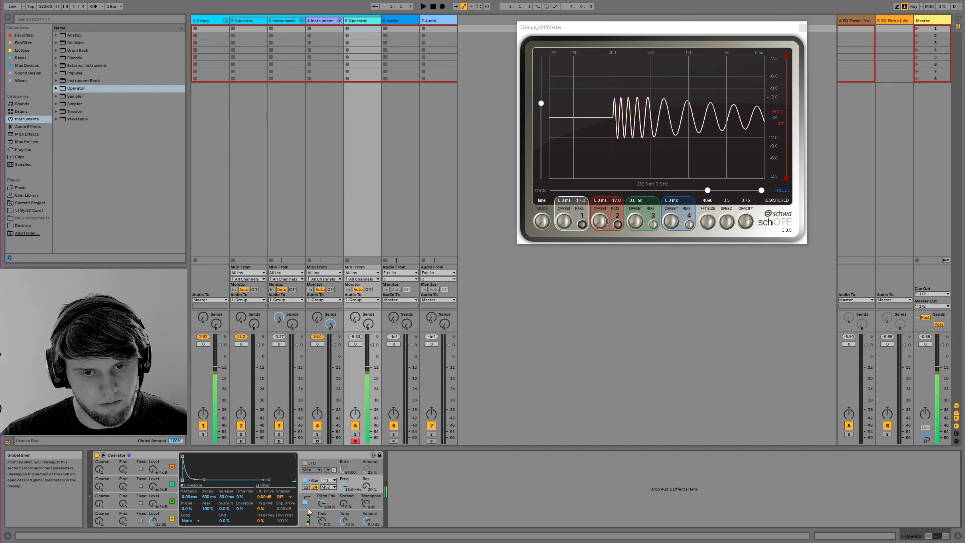
Raise Operator's filter drive to about 14.6 dB and lower track 5's volume to about -7.8 dB while playing notes
left_click_drag(263, 497, 264, 457)
key("a")
key("a")
key("a")
key("a")
left_click_drag(371, 347, 371, 359)
key("a")
key("a")
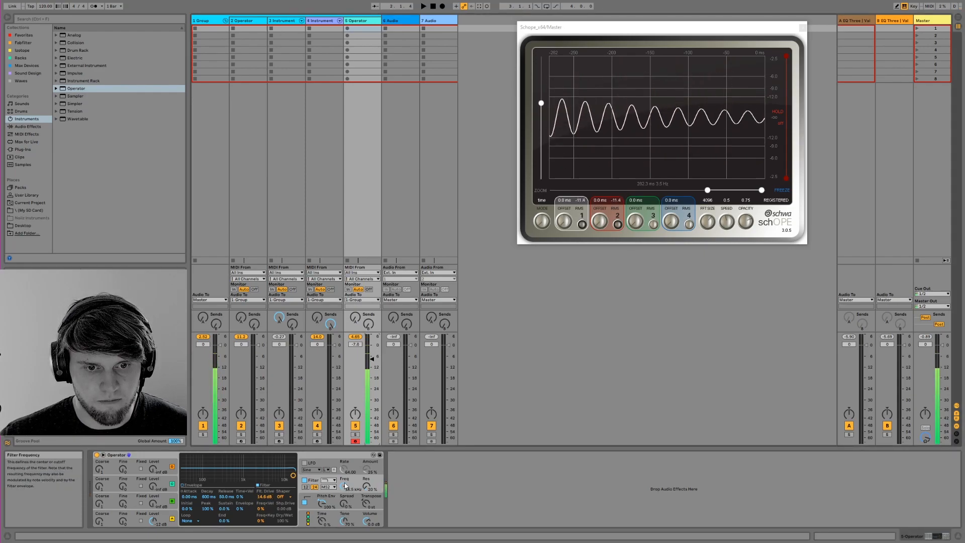
Increase the filter drive to 18.2 dB and audition the sound
left_click_drag(271, 493, 271, 487)
key("a")
key("a")
key("a")
key("a")
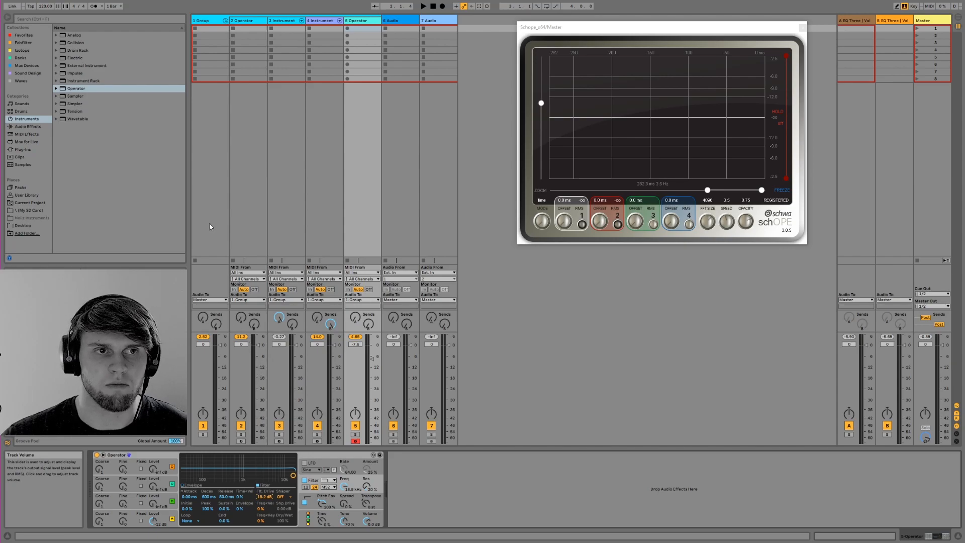
Add the Amp audio effect after Operator on track 5 and play notes through it
left_click(26, 127)
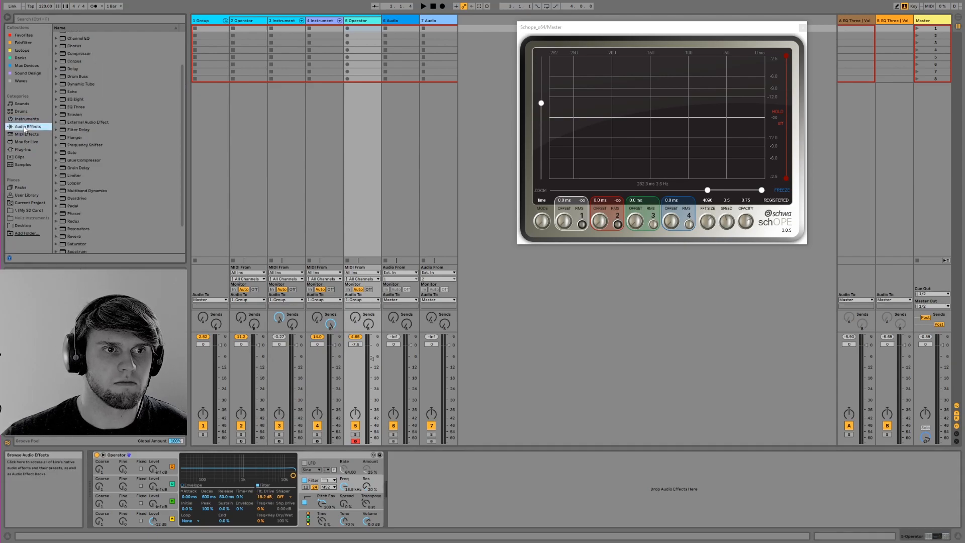
double_click(70, 35)
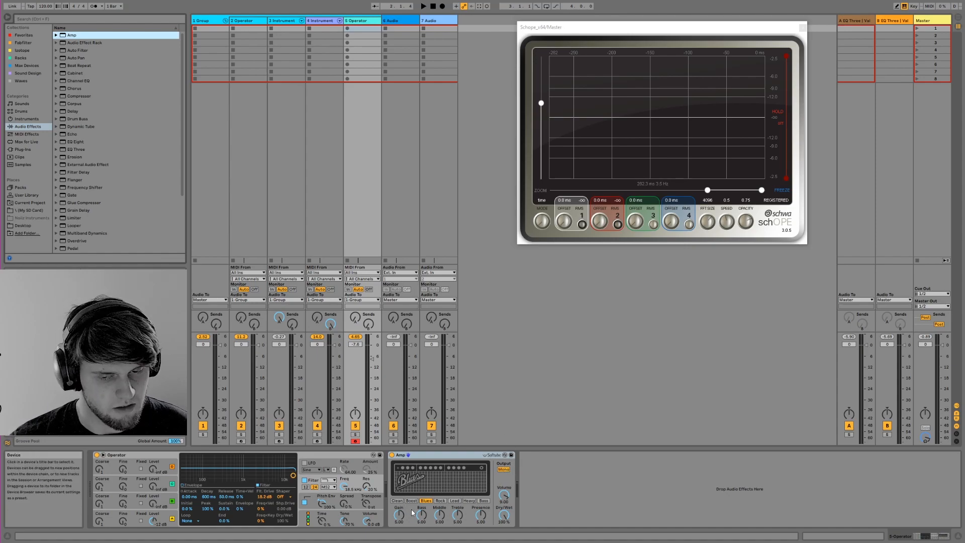
key("a")
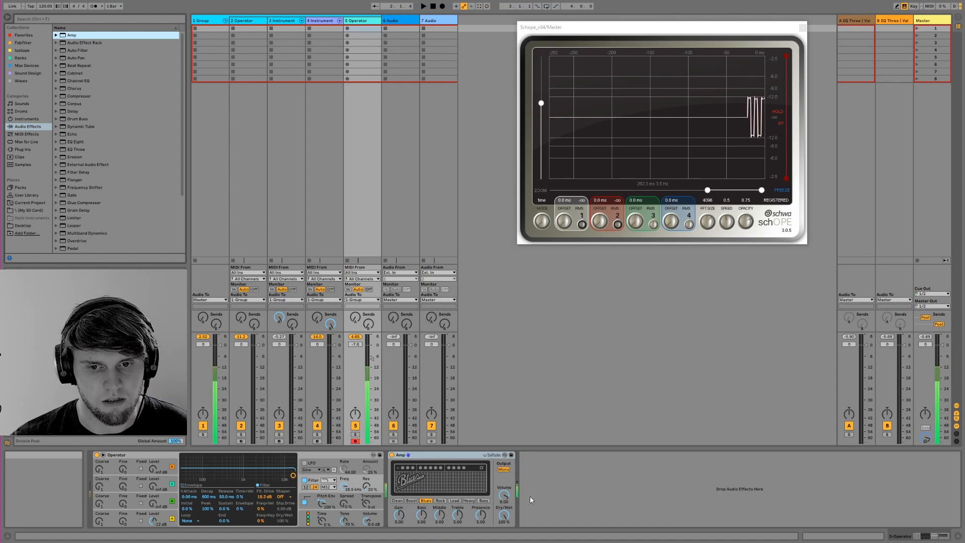
key("a")
key("a")
key("a")
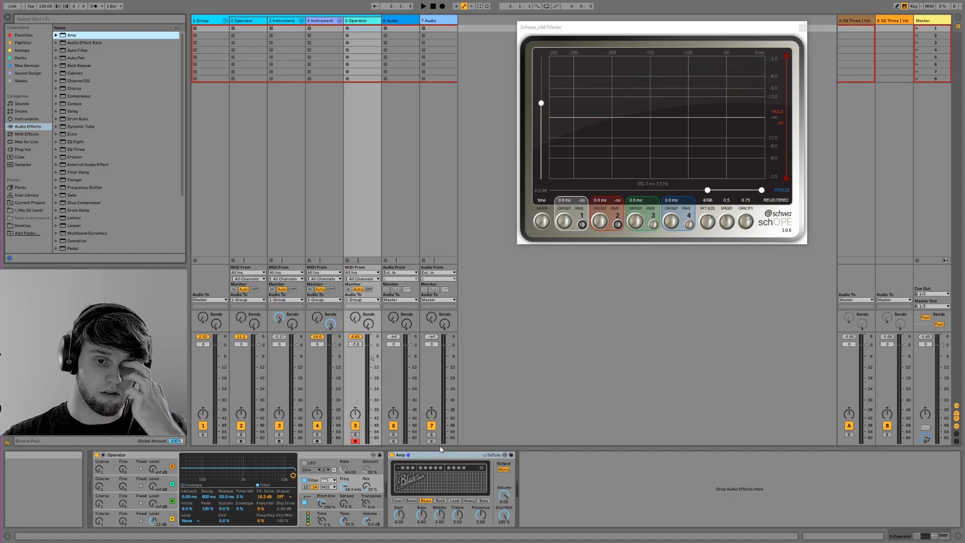
Group Operator and Amp into an Instrument Rack, show its chain list and select the Operator device
left_click(336, 455)
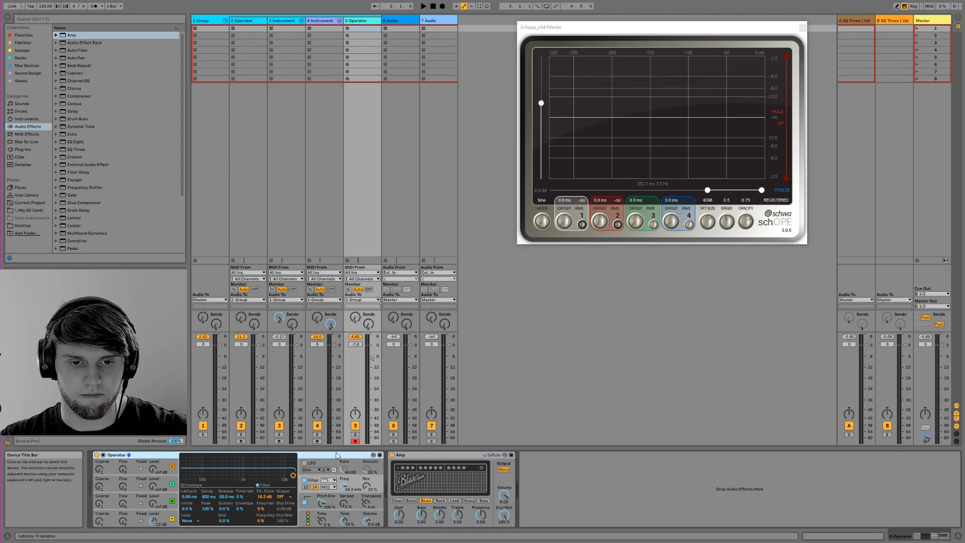
left_click(416, 456, "shift")
key("ctrl+g")
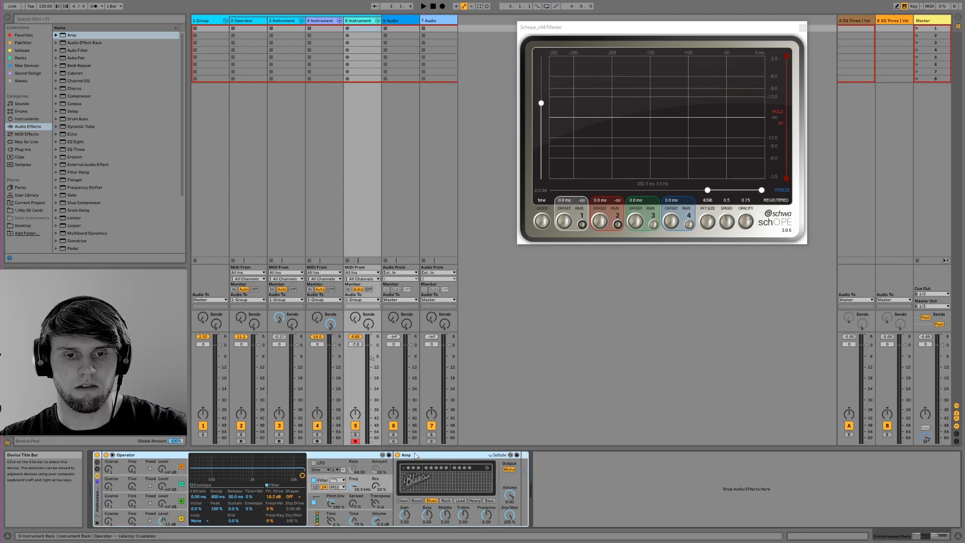
left_click(98, 471)
left_click(234, 455)
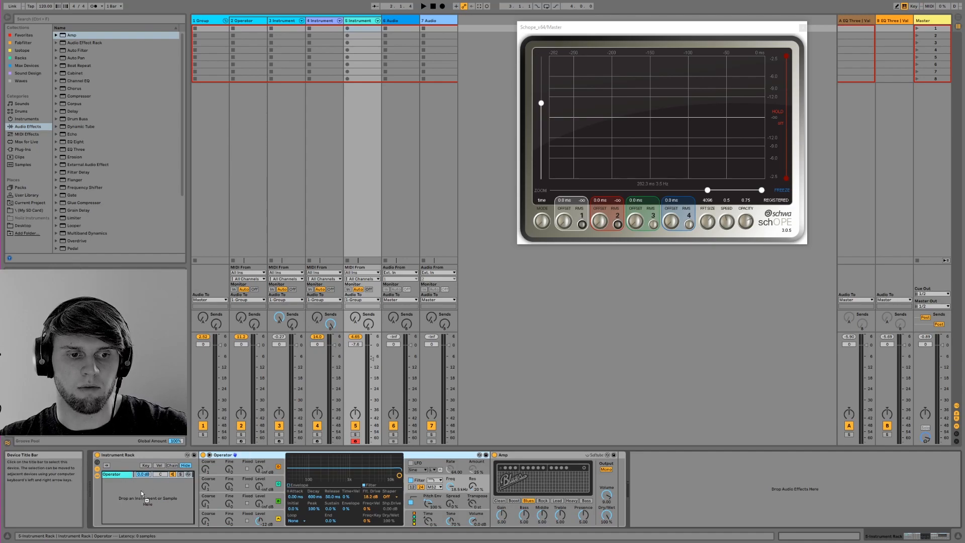
Copy Operator without Amp into a second chain of the Instrument Rack and check both chains, including Operator's pitch envelope and oscillator A
left_click_drag(140, 491, 141, 492)
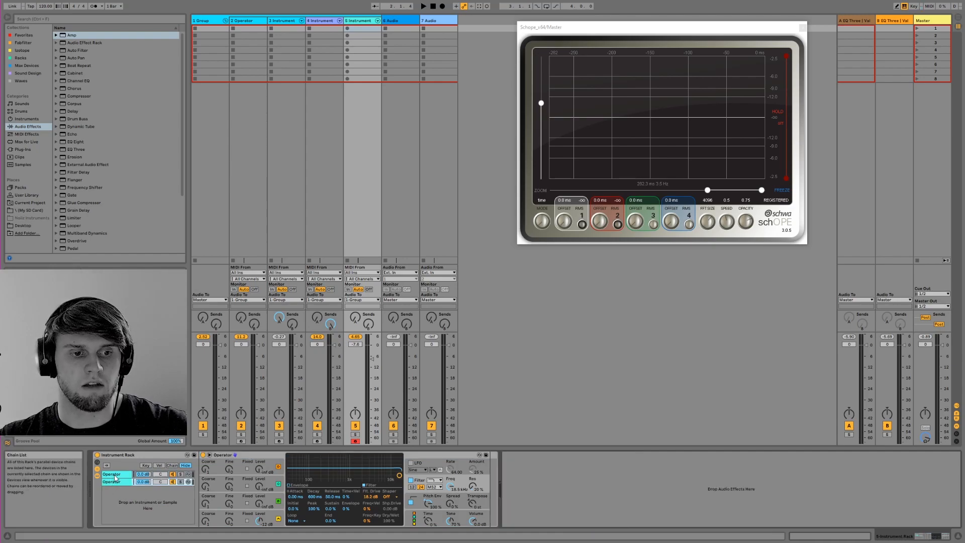
left_click(115, 475)
left_click(118, 482)
left_click(118, 481)
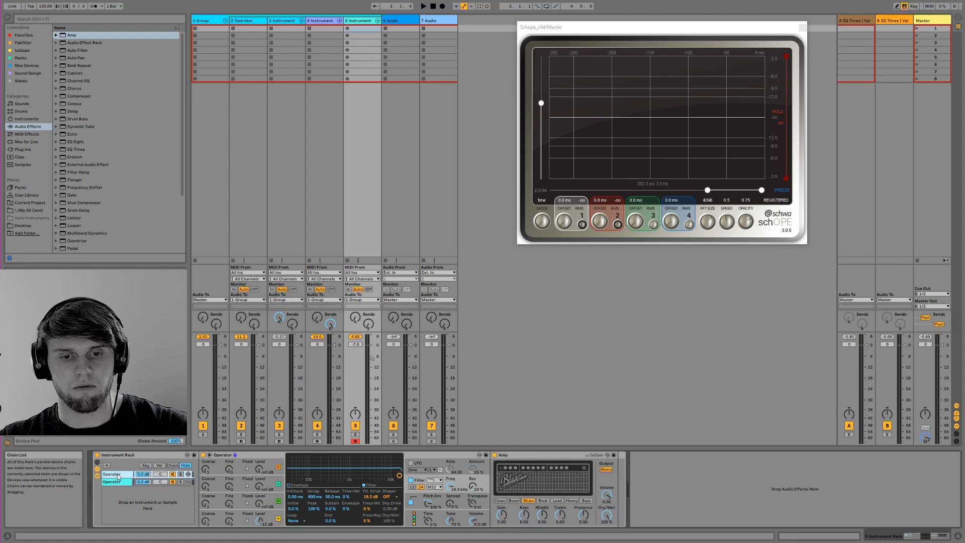
left_click(438, 499)
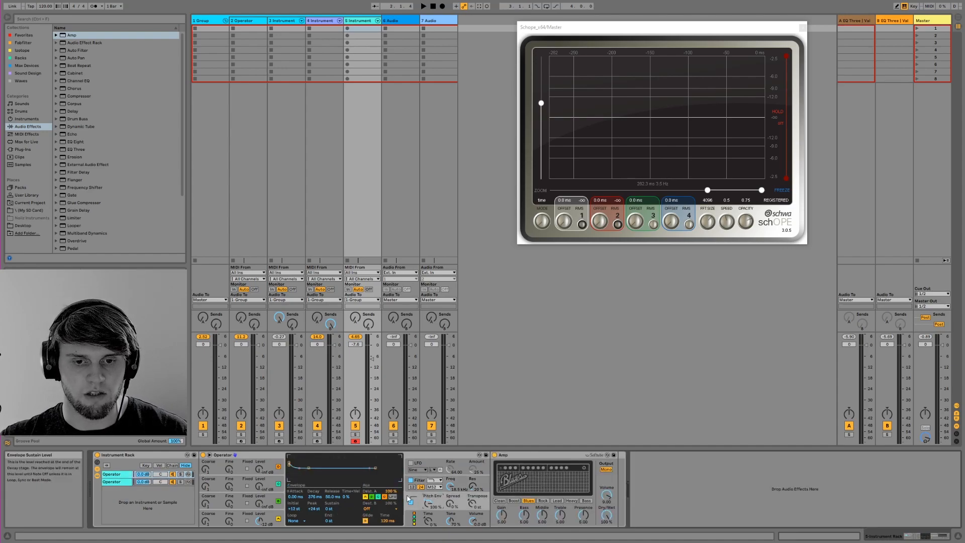
left_click(260, 520)
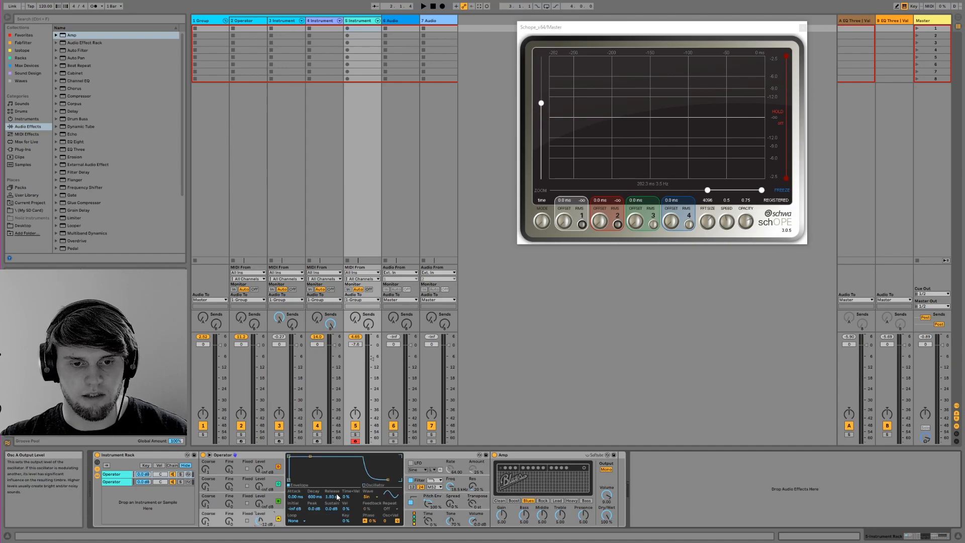
left_click(118, 481)
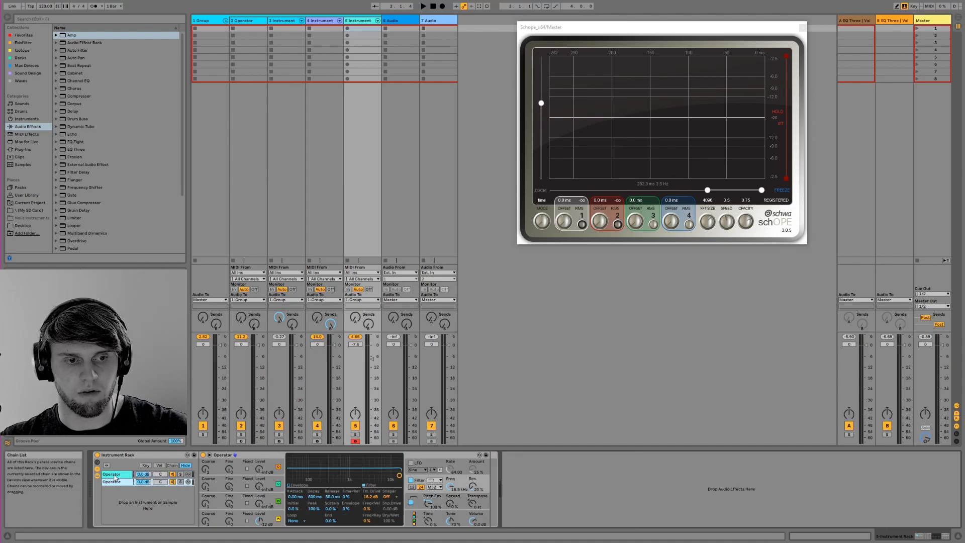
left_click(241, 456)
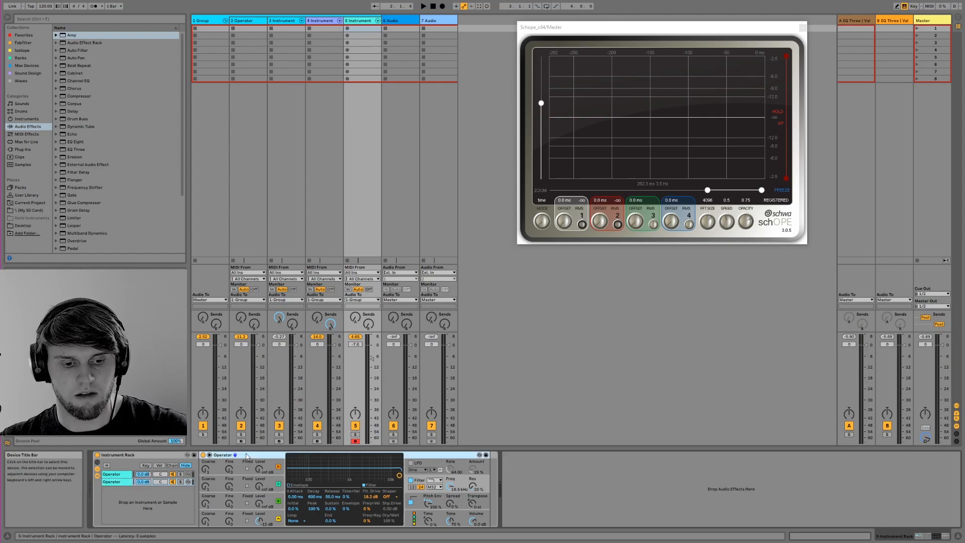
left_click(116, 492)
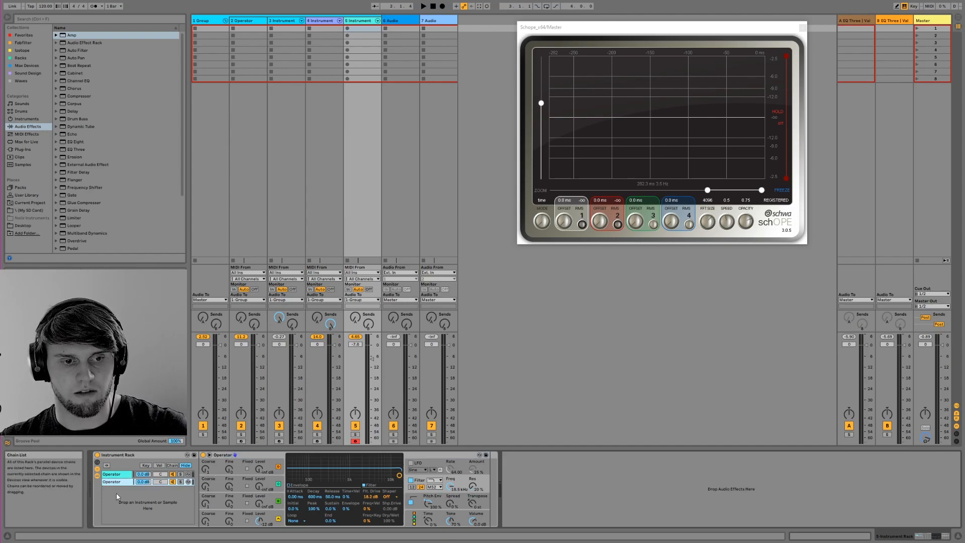
key("ctrl+v")
left_click(115, 490)
key("Delete")
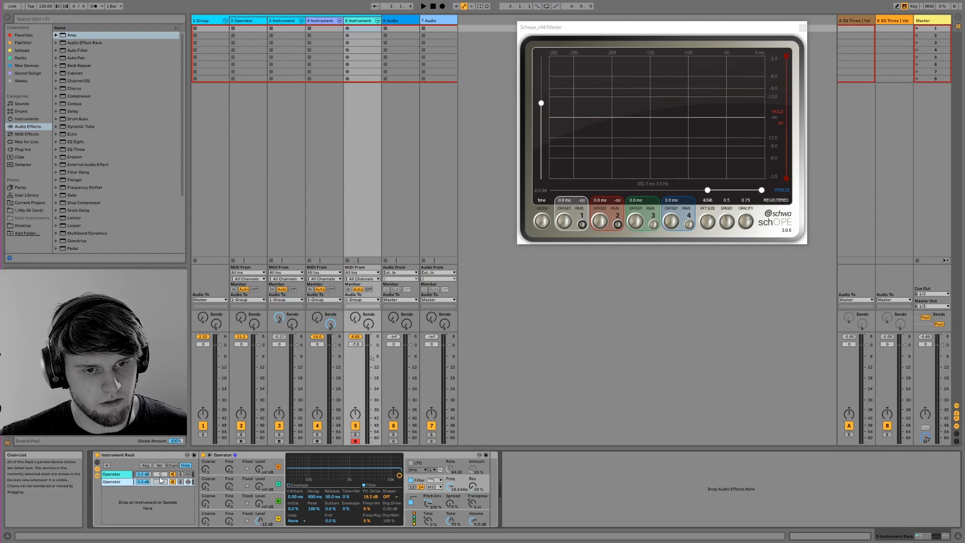
Solo the first and second rack chains in turn and set the second chain's Operator filter drive to 0 dB
left_click(180, 475)
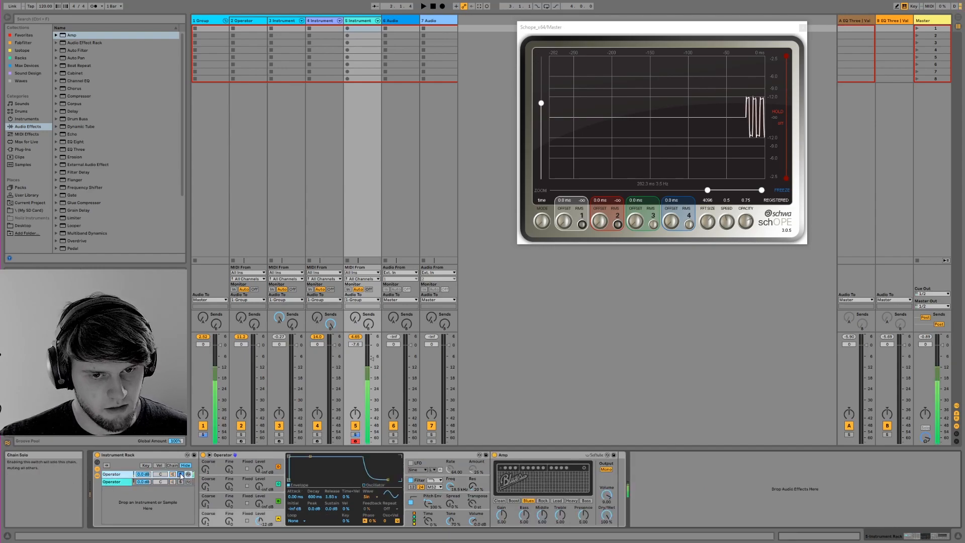
left_click(180, 482)
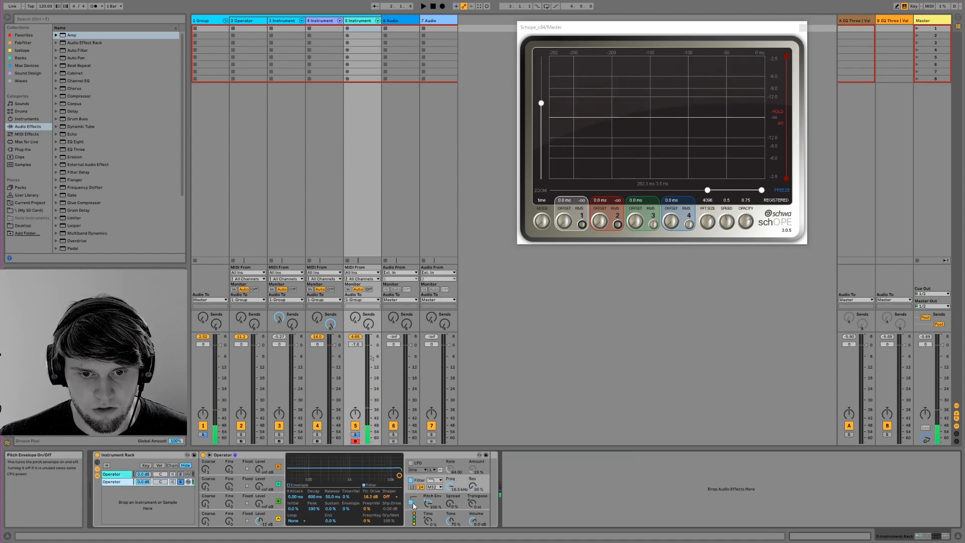
left_click_drag(373, 497, 373, 528)
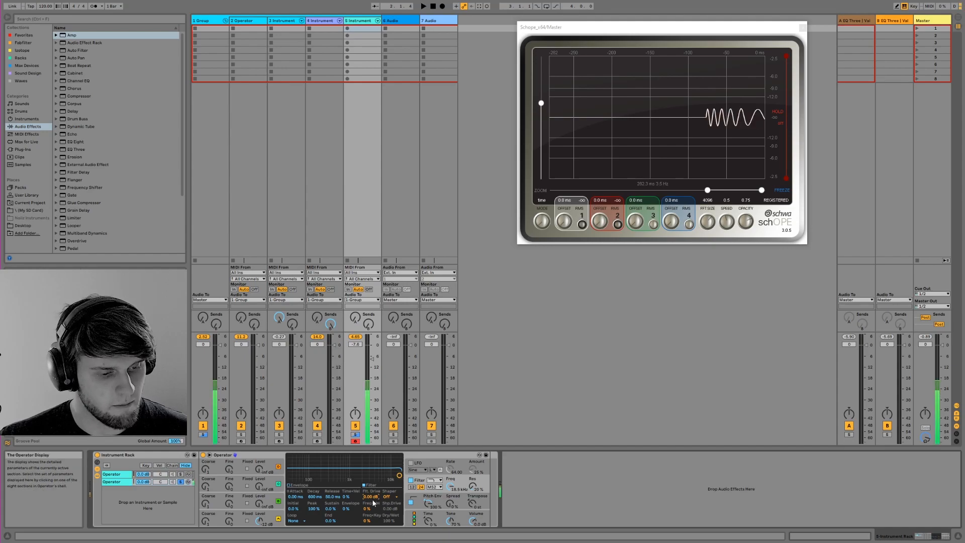
Raise oscillator A's level to 0 dB and increase the output volume of the second chain's Operator while playing notes
left_click_drag(260, 521, 260, 495)
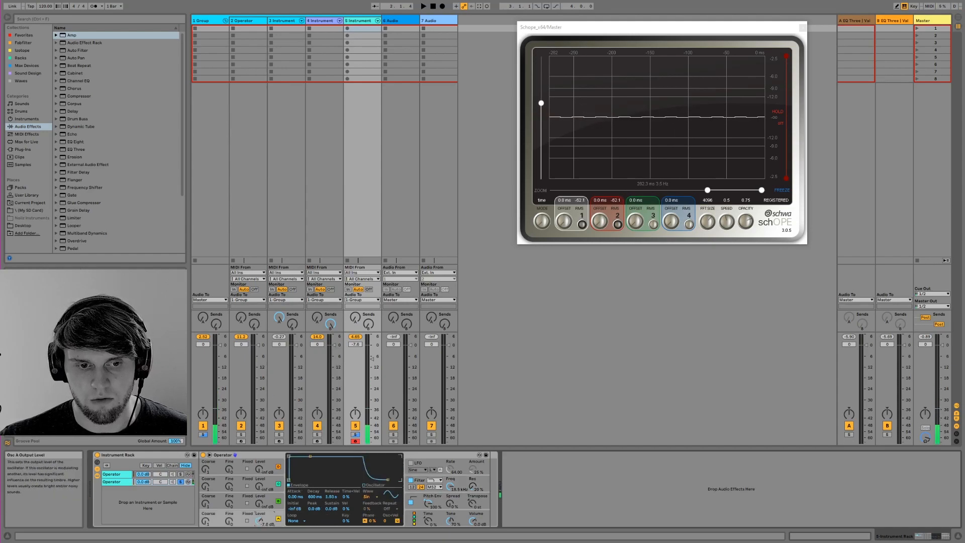
key("a")
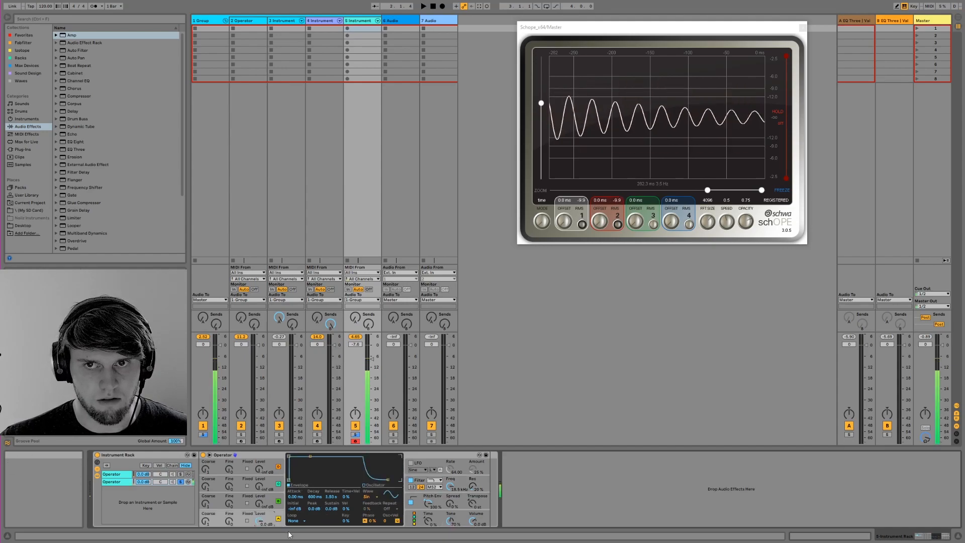
left_click_drag(474, 521, 473, 497)
key("a")
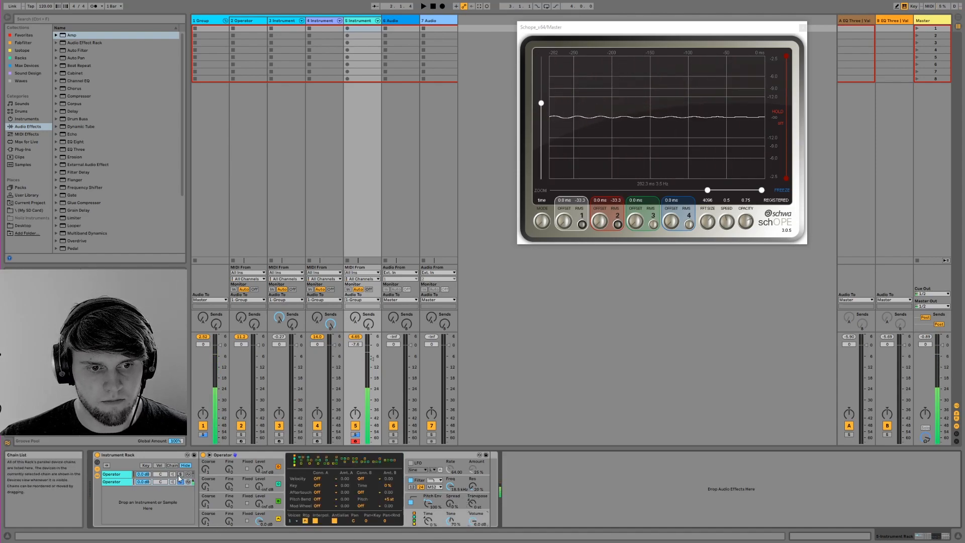
Set the second chain's volume to -6 dB and the first chain's to -12 dB, toggling the first chain's solo to compare
left_click(144, 483)
type("-6")
left_click(141, 474)
type("-12")
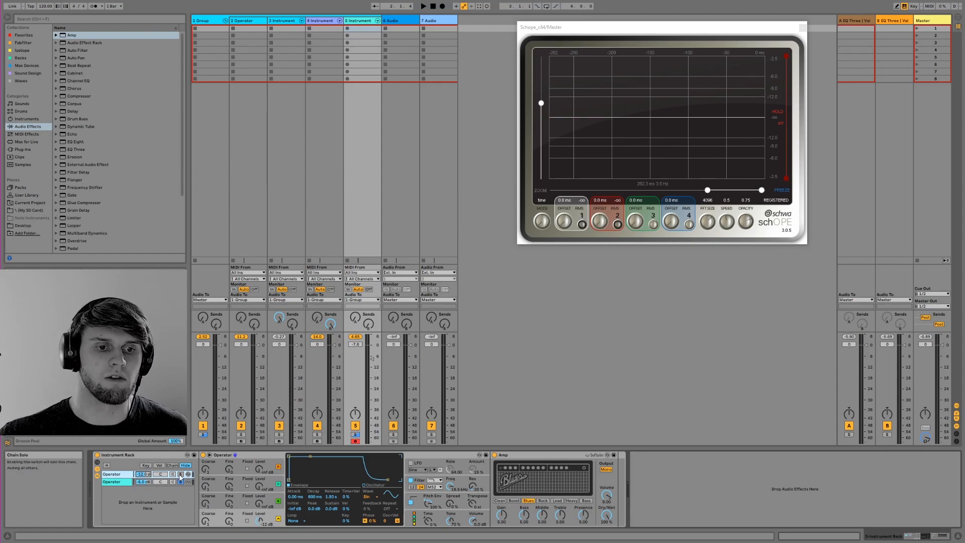
left_click(180, 475)
left_click(180, 476)
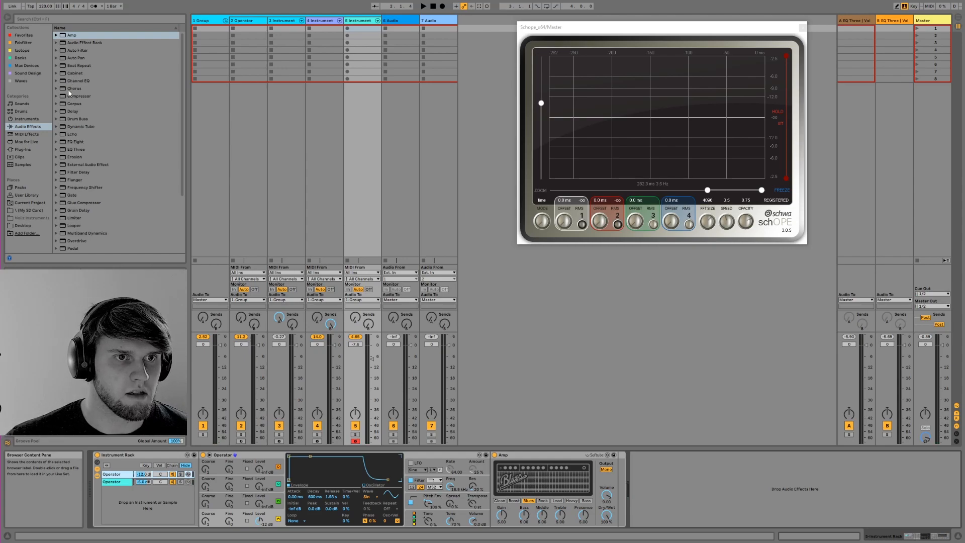
Add an EQ Eight after Amp in the first chain with a low cut at about 108 Hz, and another EQ Eight after the rack
left_click_drag(68, 143, 631, 490)
left_click_drag(637, 480, 631, 475)
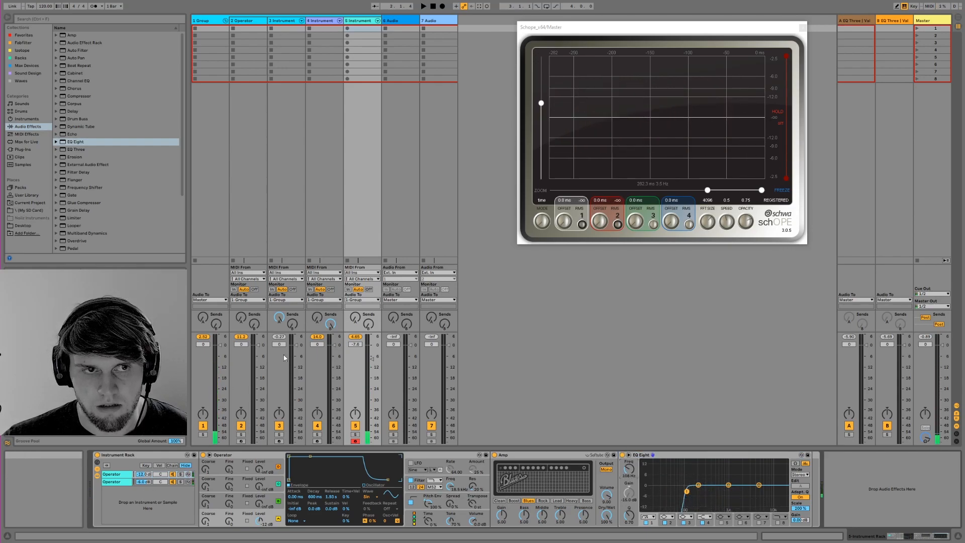
left_click(180, 481)
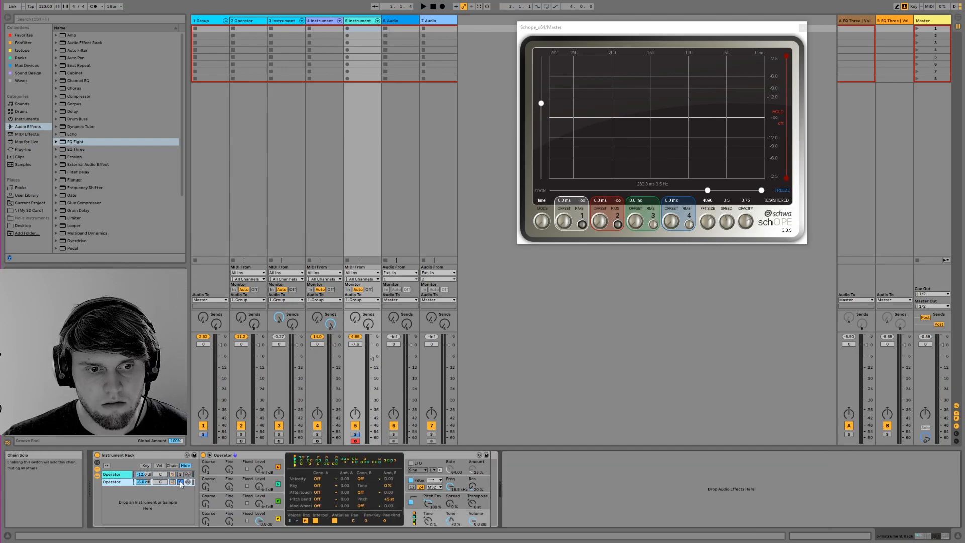
double_click(73, 142)
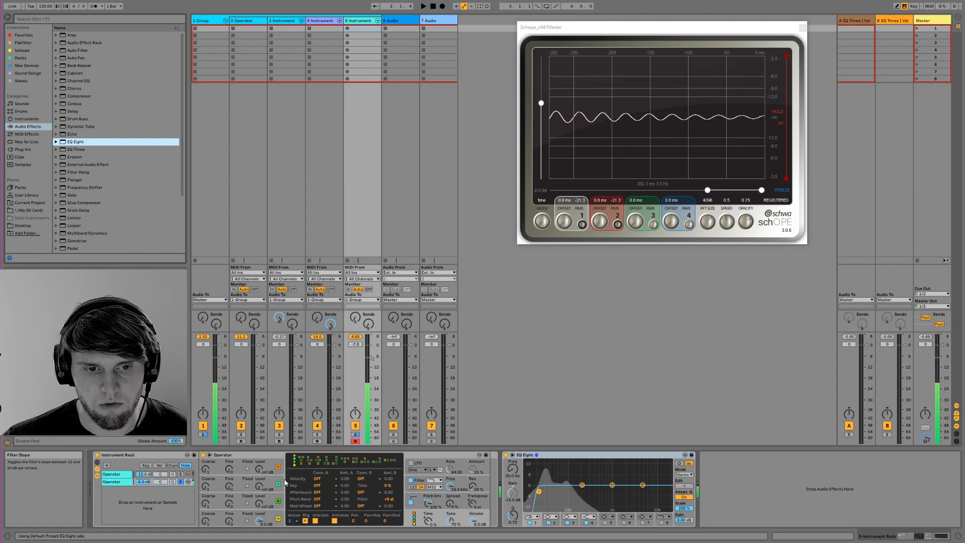
Solo the first chain, compare the Boost, Blues and Rock amp types, switch Amp's output to Dual and choose Boost
left_click(181, 474)
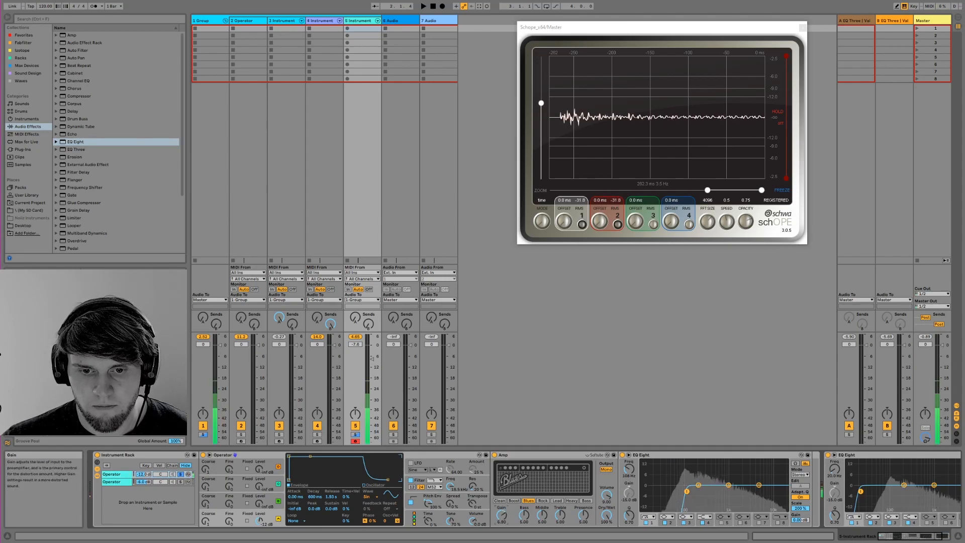
left_click(513, 501)
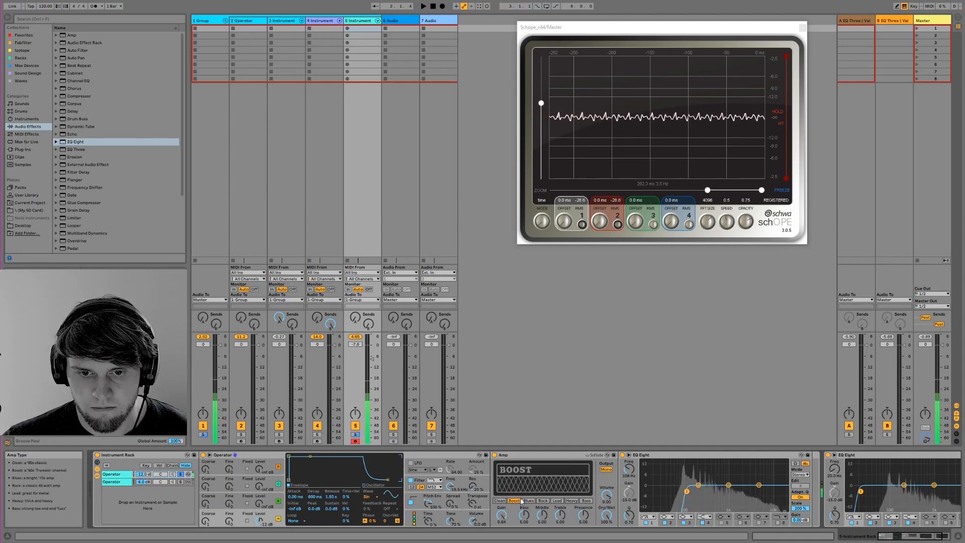
left_click(528, 501)
left_click(606, 470)
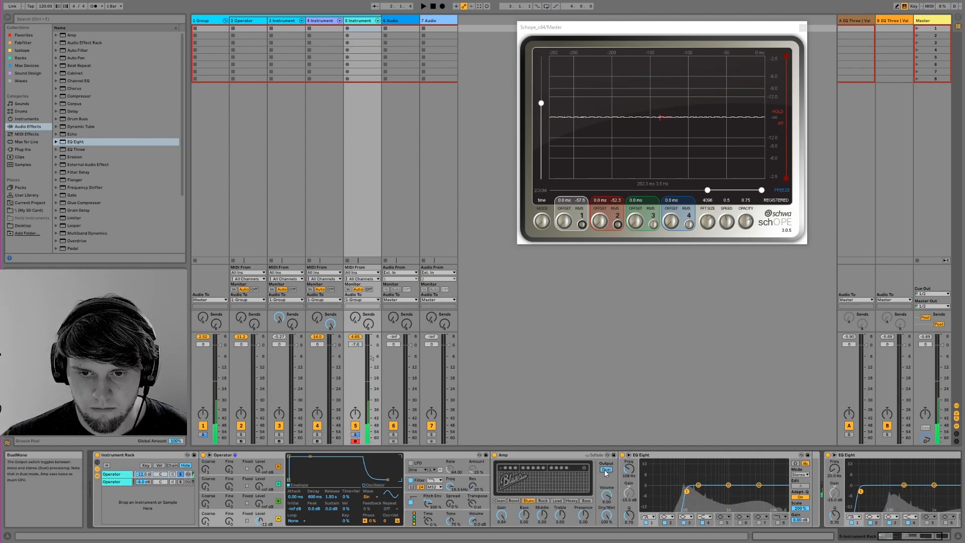
left_click(540, 502)
left_click(526, 501)
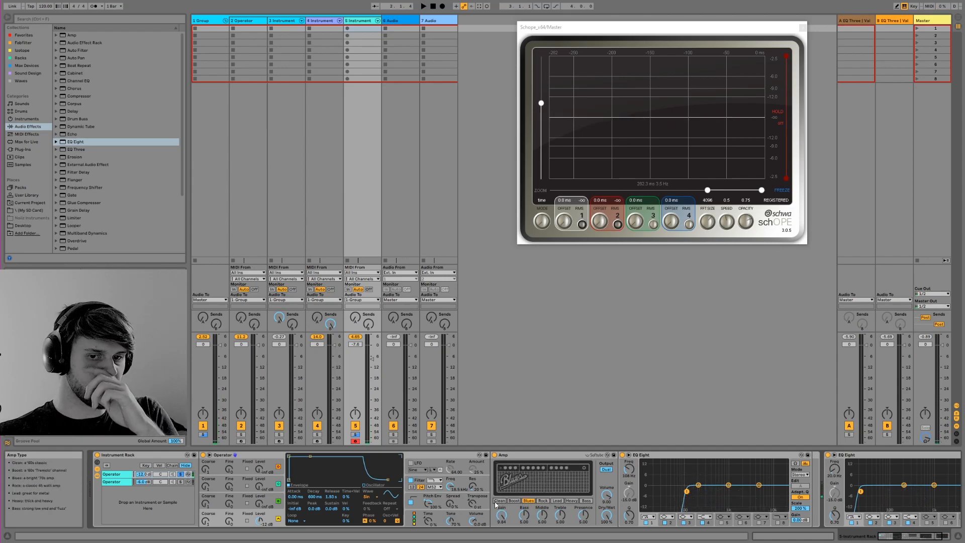
left_click(451, 505)
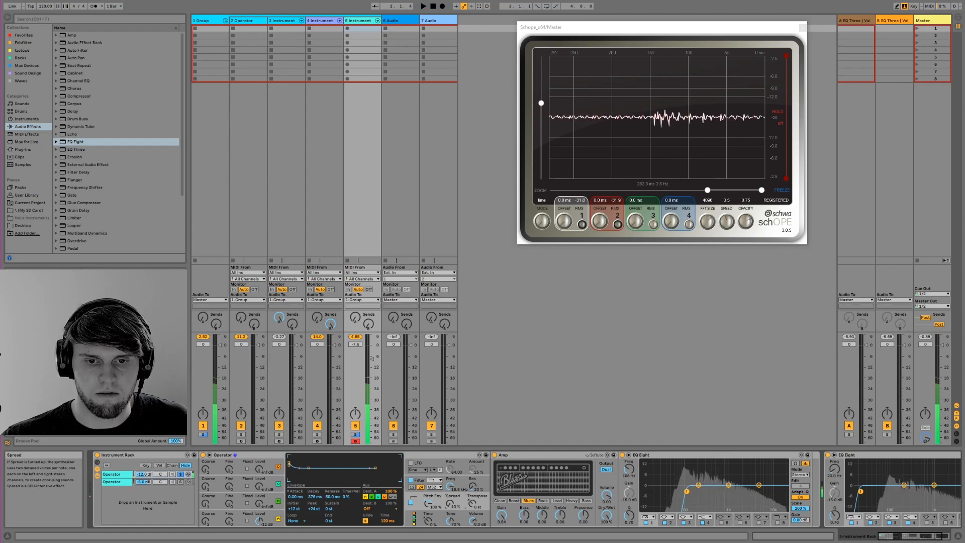
left_click(514, 501)
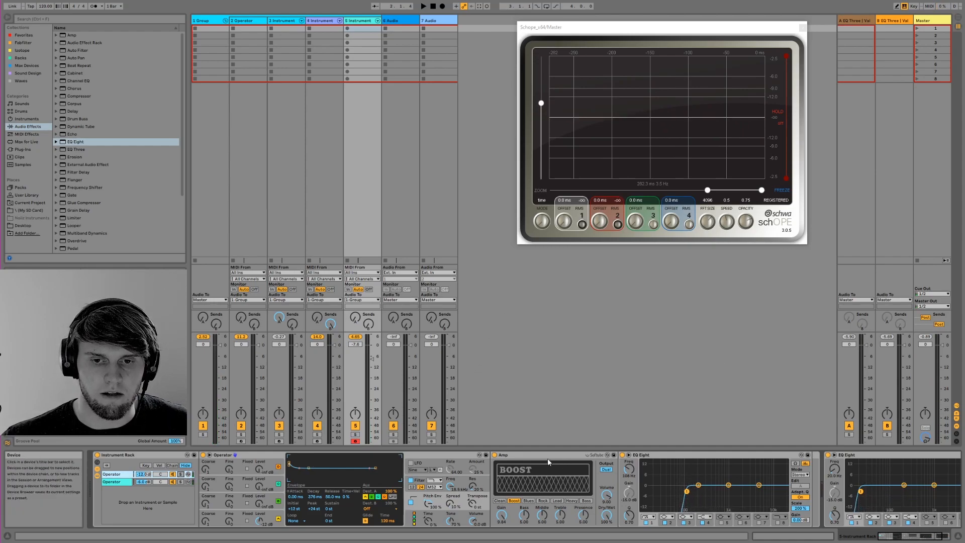
Set the oscillator A envelope release of the second chain's Operator to about 2.98 s while playing notes
left_click(534, 458)
key("Delete")
left_click(274, 516)
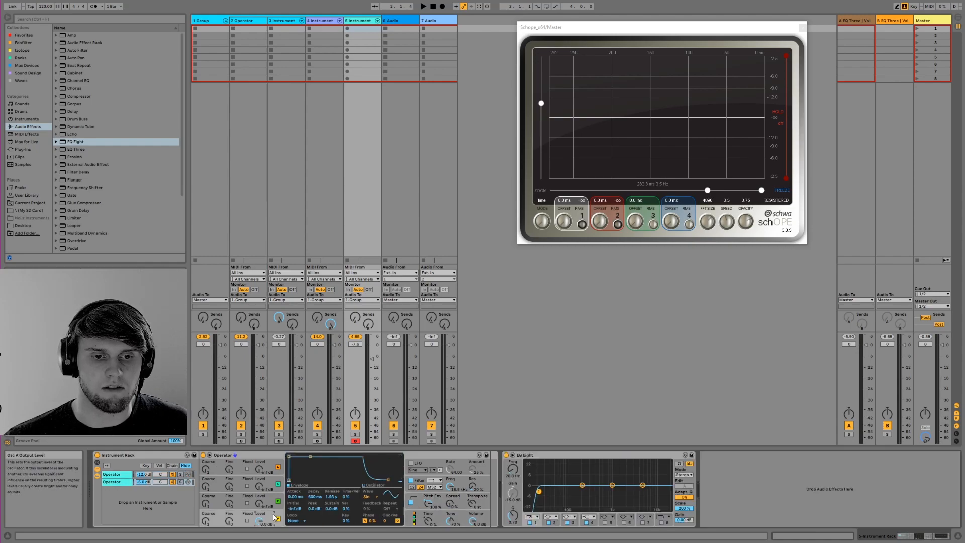
left_click_drag(331, 497, 331, 490)
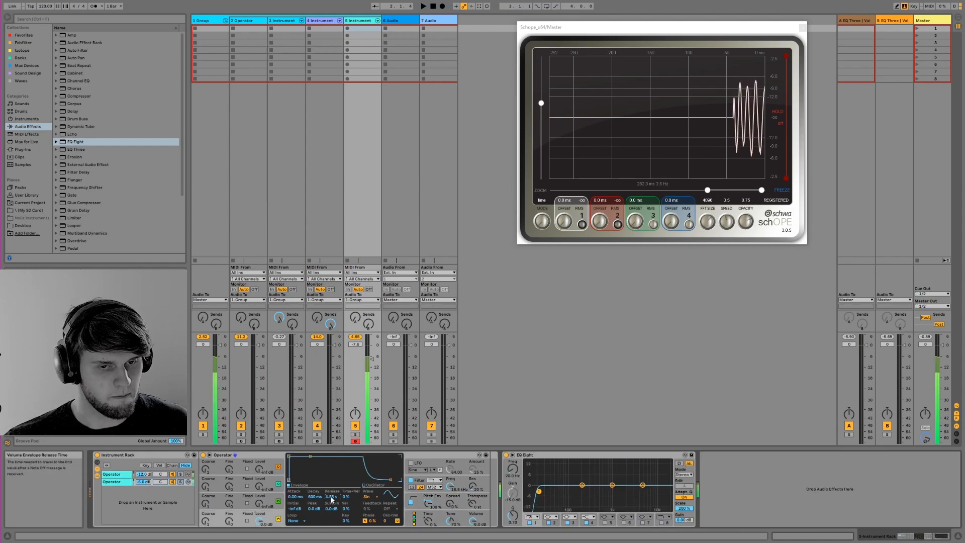
key("a")
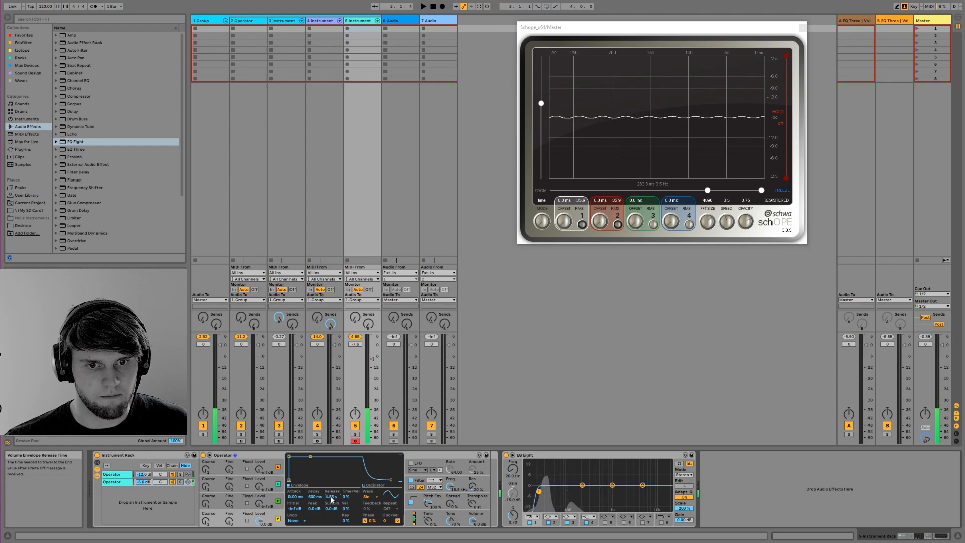
key("f")
left_click_drag(330, 496, 330, 508)
key("a")
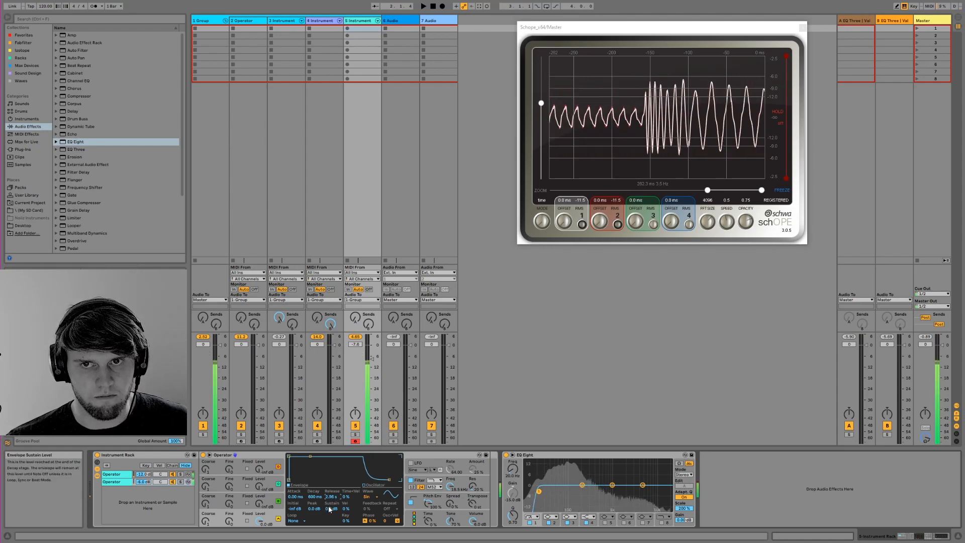
Audition both layered chains together by playing notes repeatedly
key("a")
key("a")
key("a")
key("a")
key("a")
key("a")
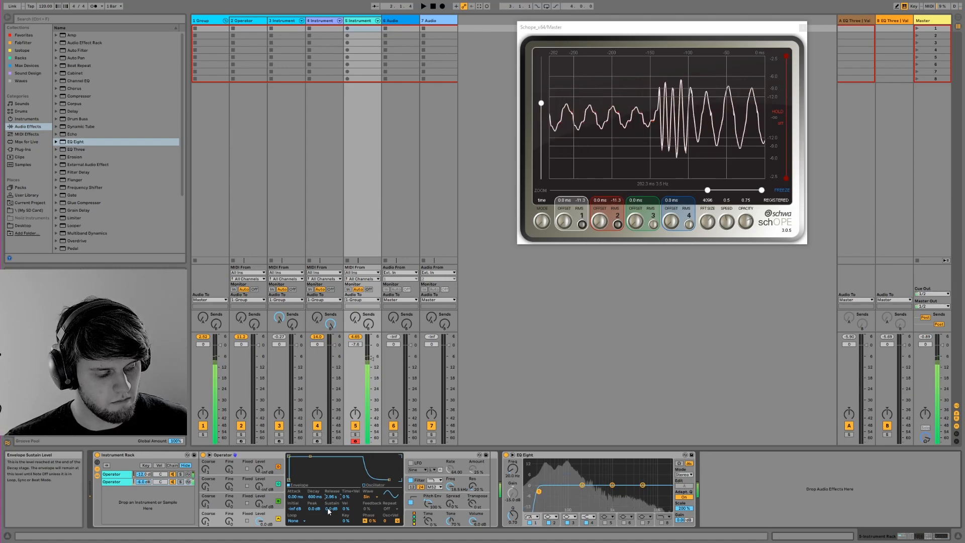
key("a")
key("a")
key("a")
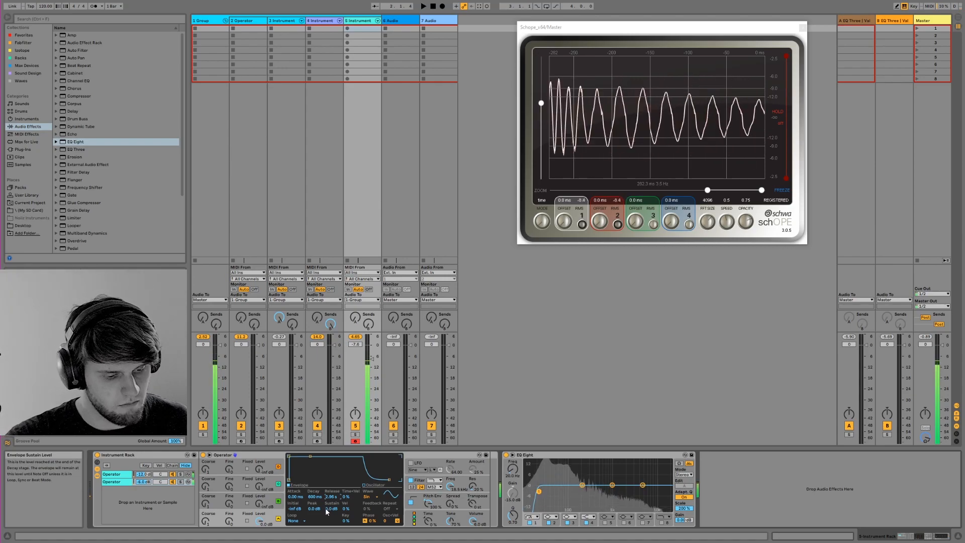
key("a")
key("a")
key("a")
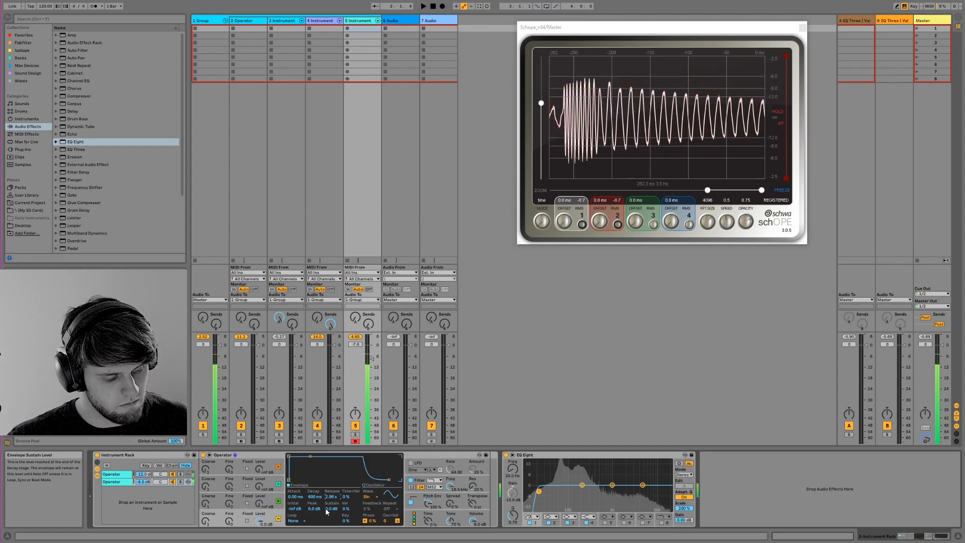
key("a")
key("a")
key("a")
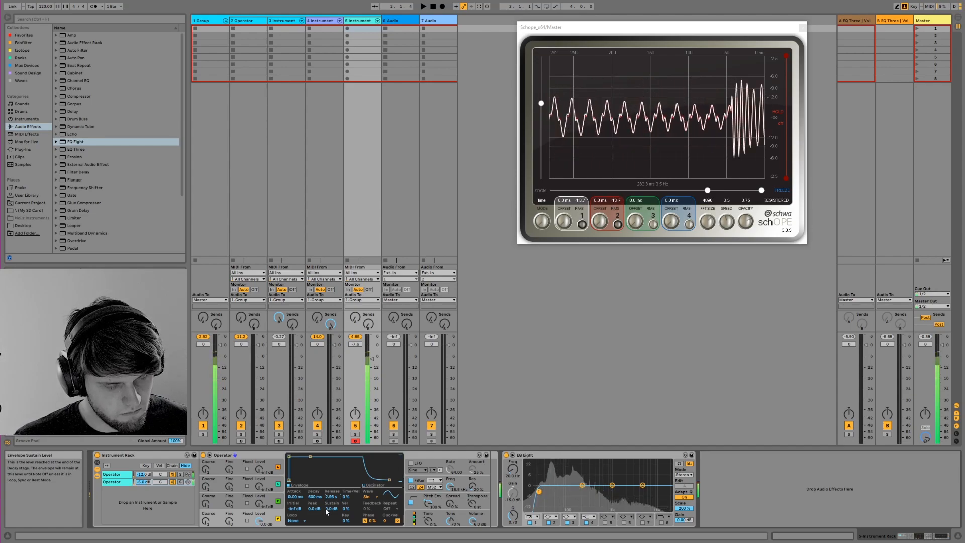
In the first chain, raise Amp's Presence to about 7 and enable a high-cut band at about 1 kHz in its EQ Eight
left_click(119, 474)
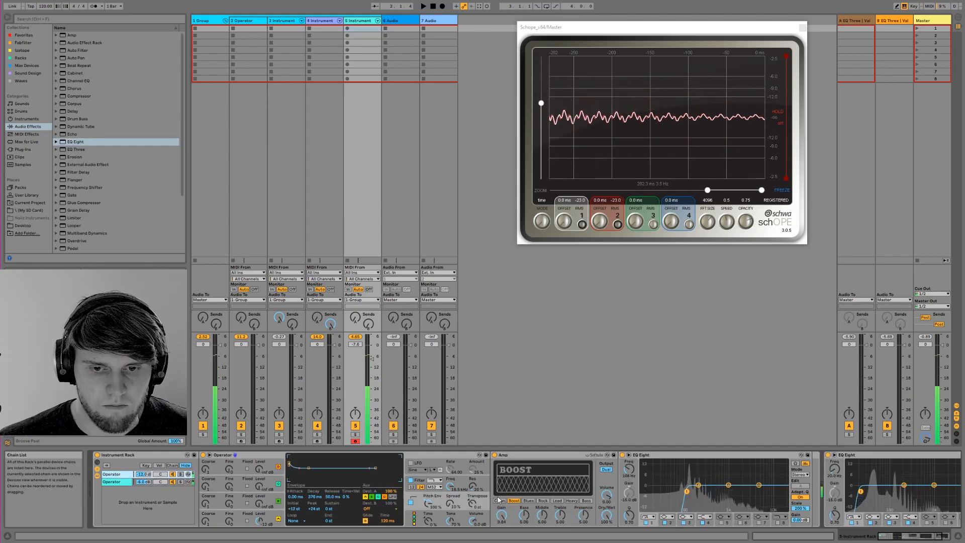
key("a")
left_click_drag(583, 515, 583, 500)
left_click(779, 522)
left_click_drag(786, 501, 728, 491)
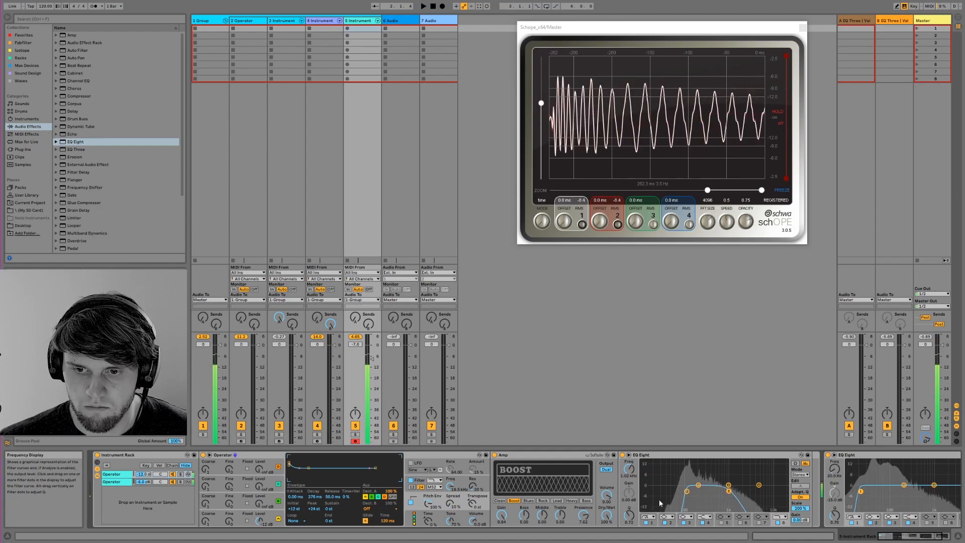
Raise Amp's volume, then insert a Saturator between Amp and EQ Eight, using Medium Curve and a drive of about 29 dB
left_click_drag(607, 495, 607, 486)
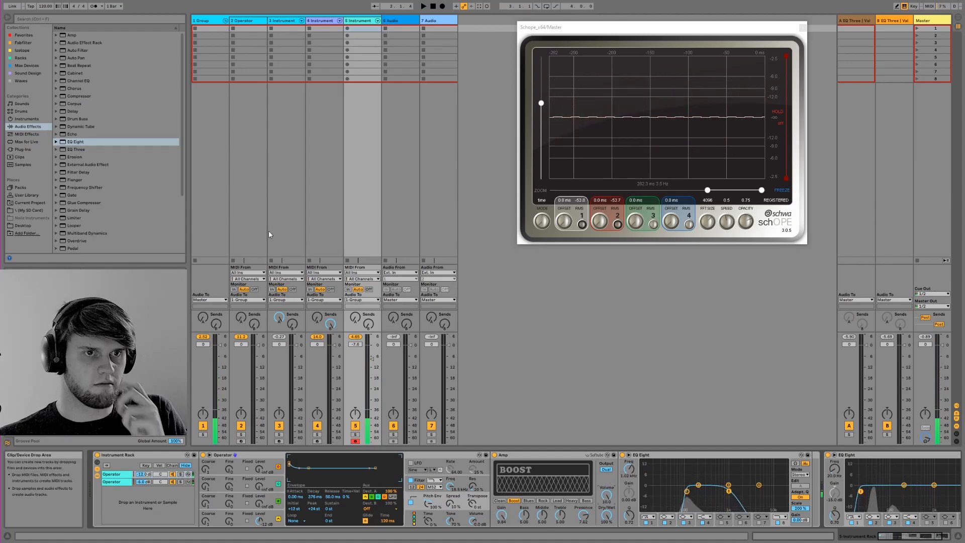
scroll(131, 185, "down", 3)
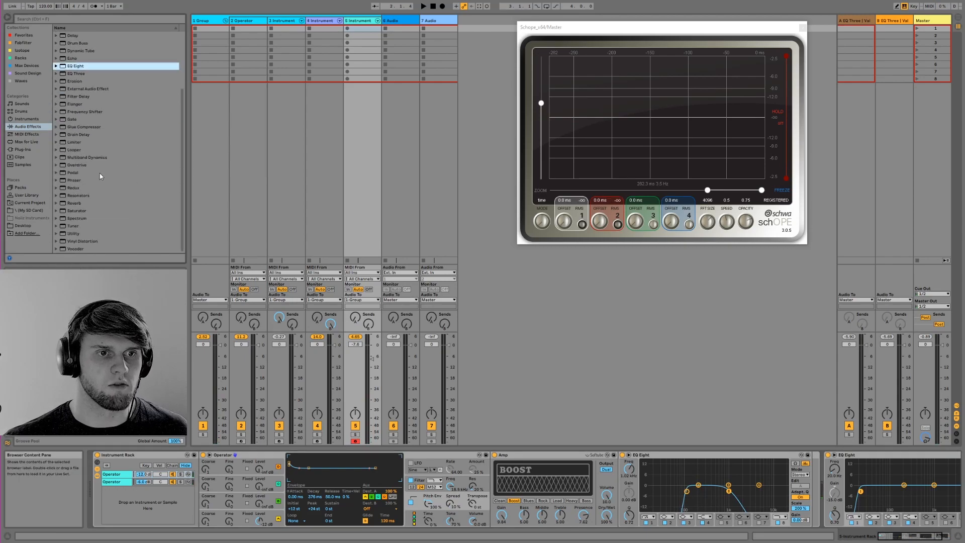
left_click(74, 211)
left_click_drag(74, 212, 628, 450)
left_click(662, 496)
left_click(662, 519)
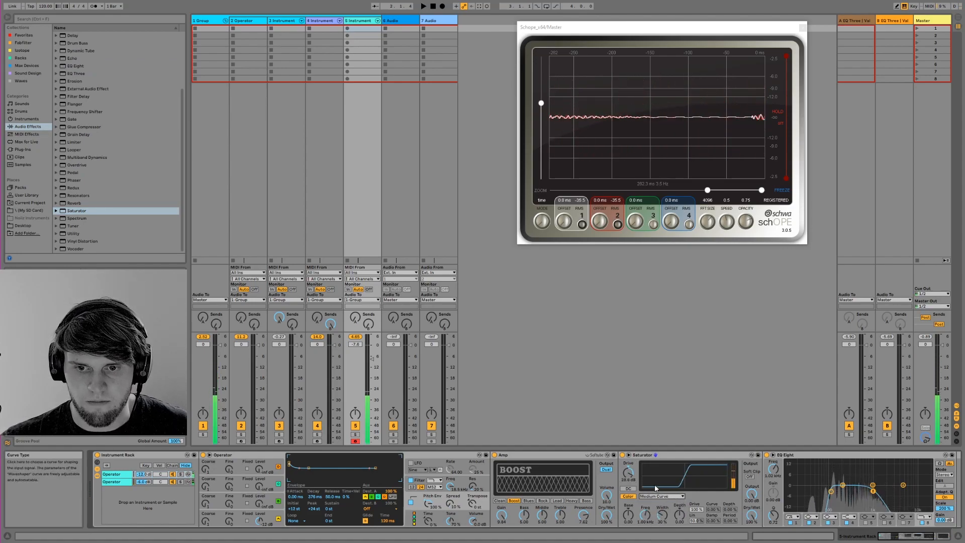
Enable Soft Clip on the Saturator and reduce its output level while playing notes
left_click(749, 477)
left_click_drag(752, 493, 754, 539)
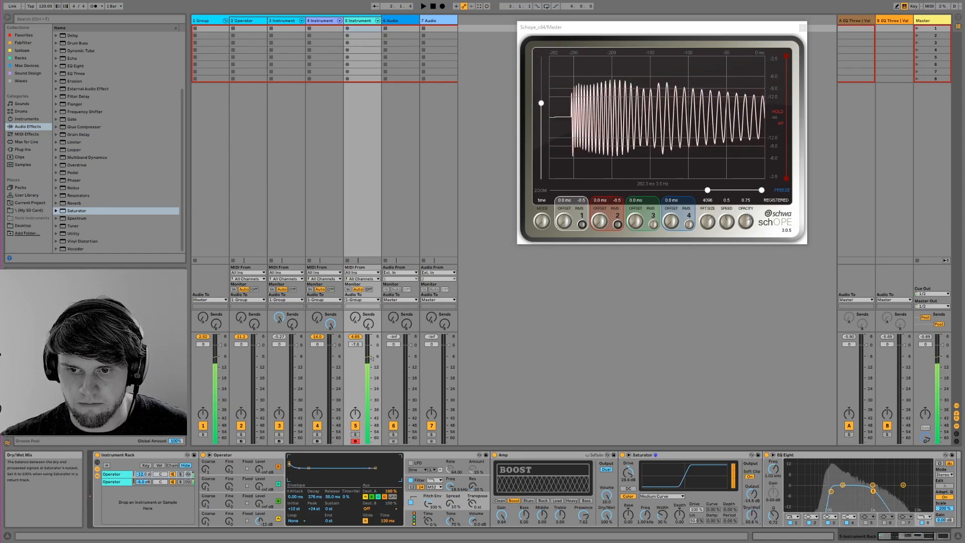
left_click_drag(753, 494, 752, 479)
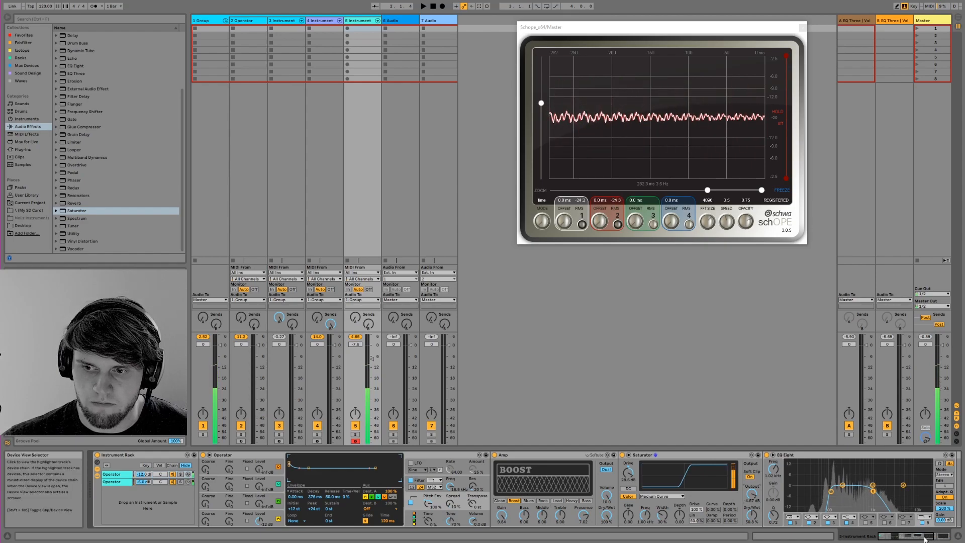
Cut a low-mid band in the EQ Eight directly after the Saturator
scroll(672, 504, "right", 5)
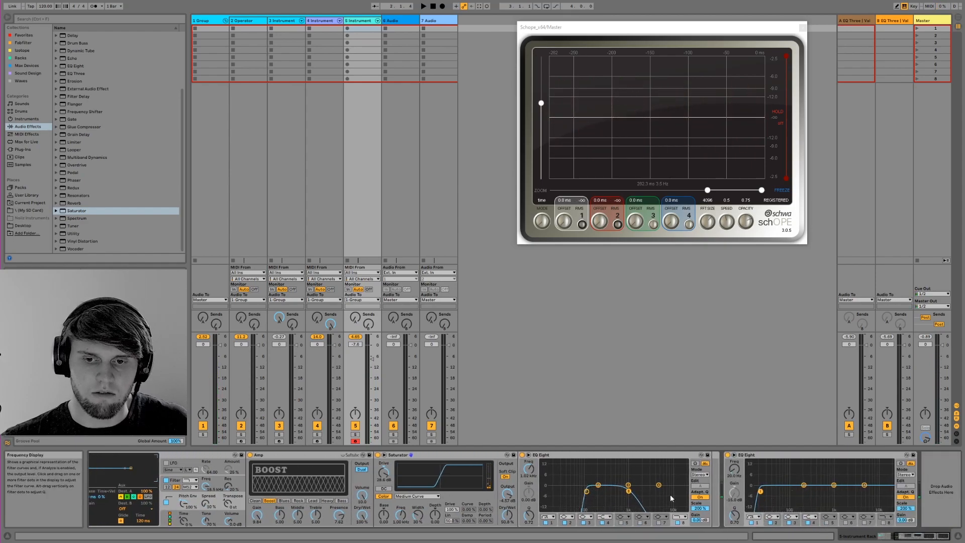
left_click_drag(598, 485, 614, 502)
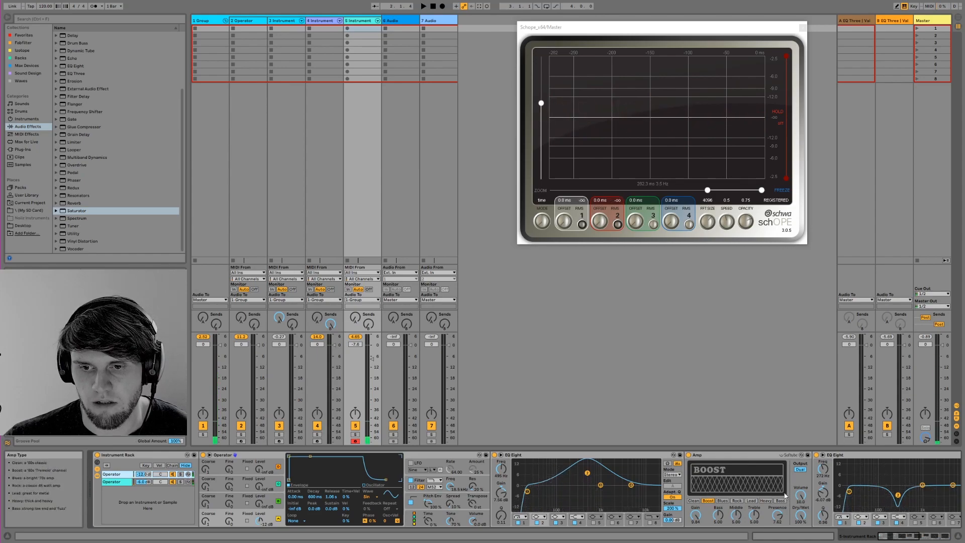
Compare the Blues and Boost types of the Amp placed between two EQ Eights while playing notes, keeping Boost
left_click(922, 538)
left_click(908, 538)
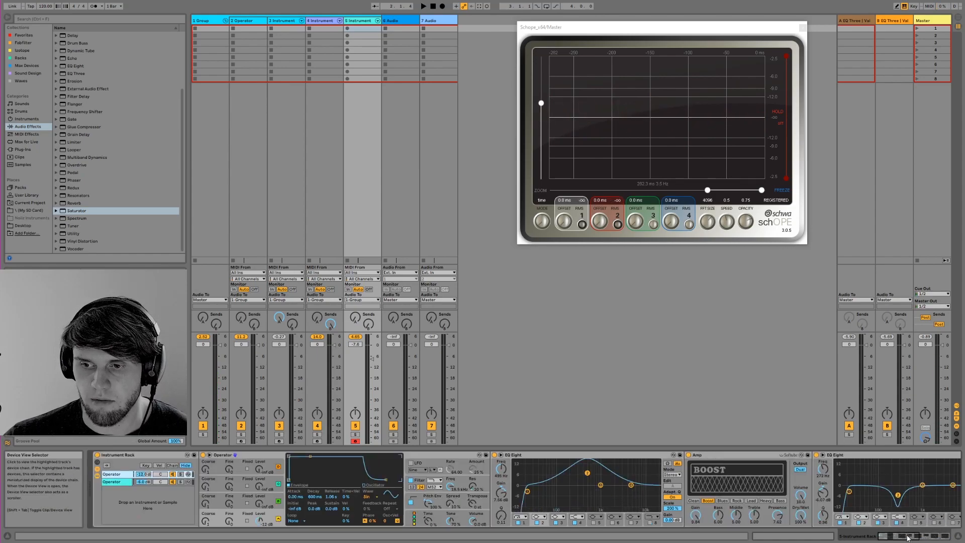
left_click(722, 501)
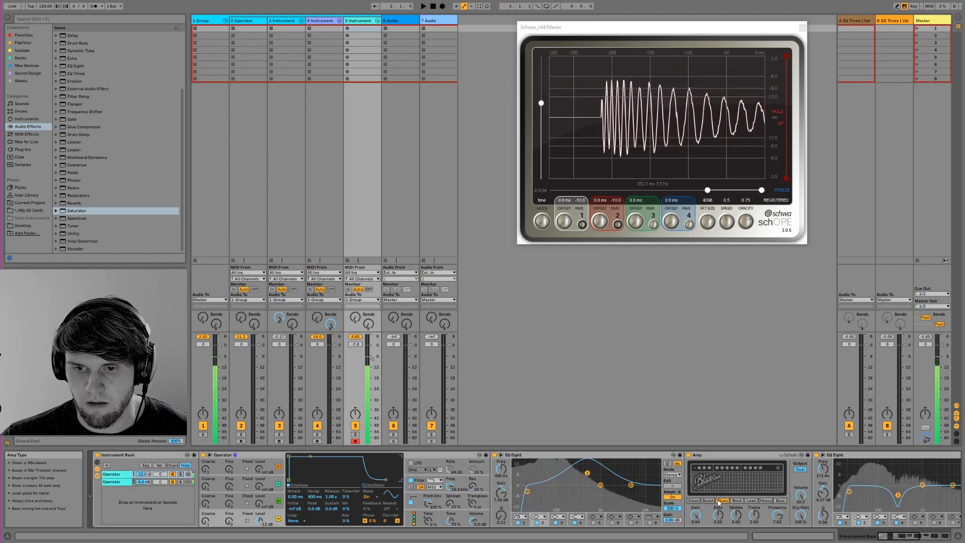
left_click(708, 501)
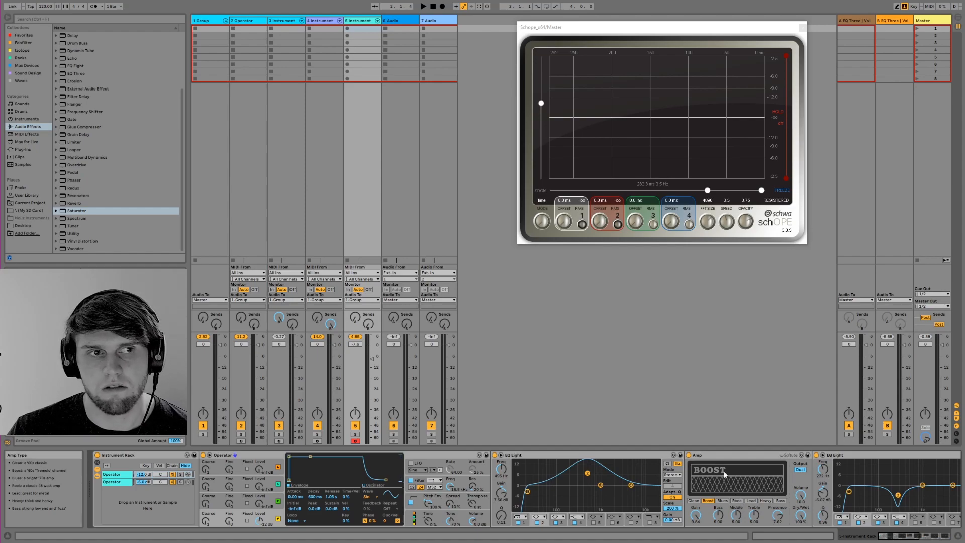
Turn the pre-Amp EQ boost into a slight cut near 2.2 kHz and make the post-Amp EQ cut lower in frequency and shallower
left_click_drag(587, 473, 616, 487)
mouse_move(886, 495)
left_mouse_down()
mouse_move(907, 472)
mouse_move(891, 490)
left_mouse_up()
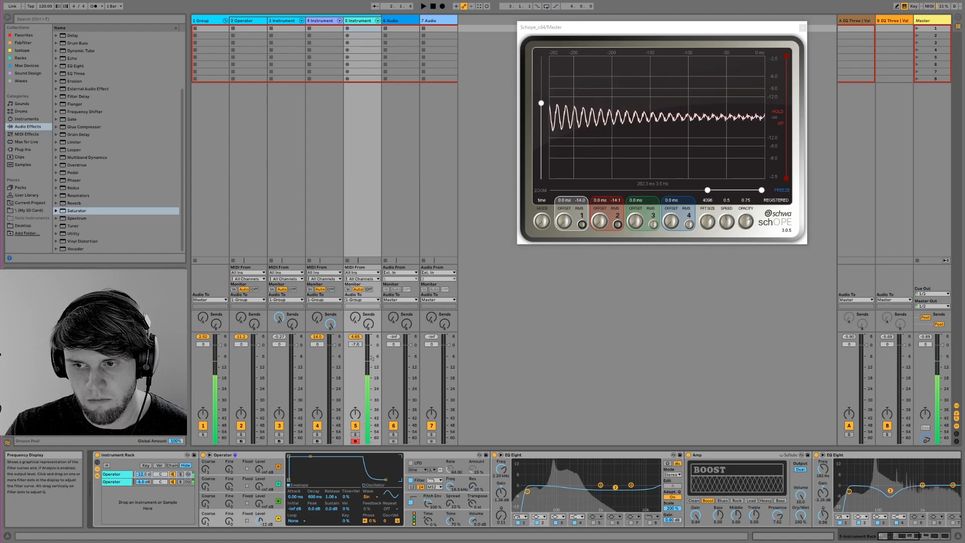
Try the Blues amp type and switch Amp to Heavy
left_click(723, 501)
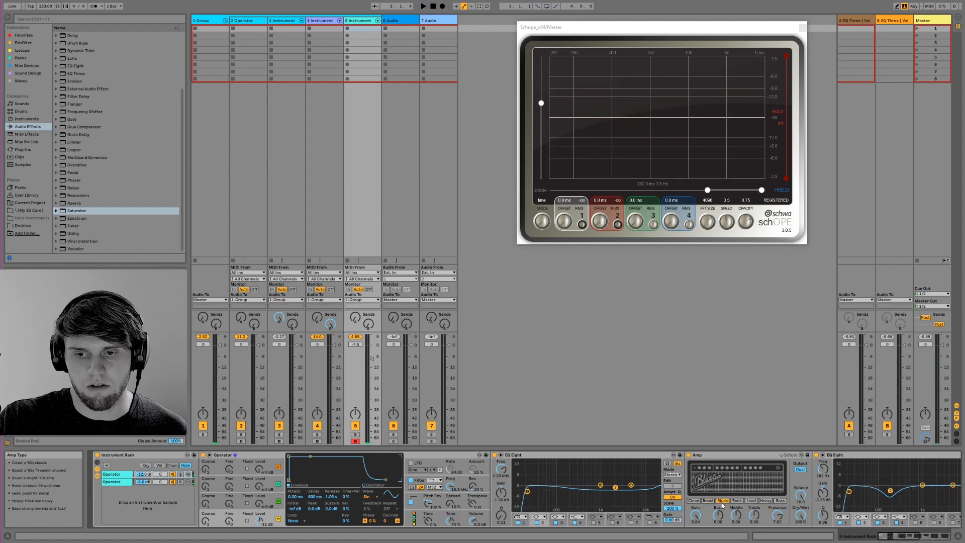
left_click(766, 501)
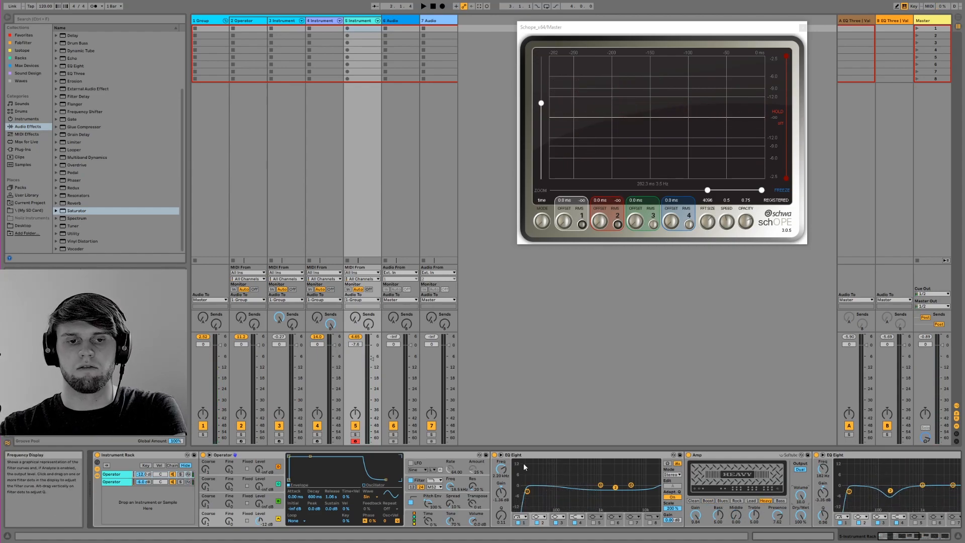